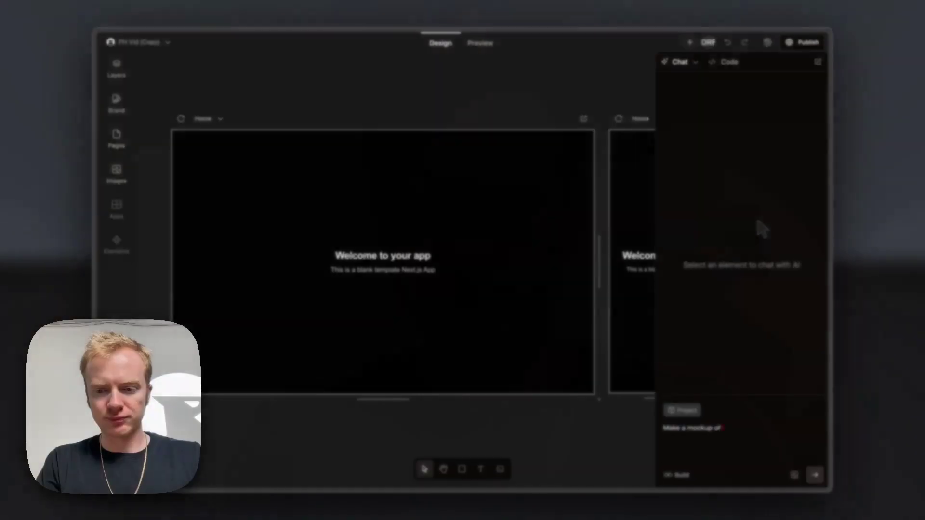
# - Ask the AI to make a clone of the Product Hunt user interface, using 2010s era startups as the placeholder content for products
pyautogui.write('products')
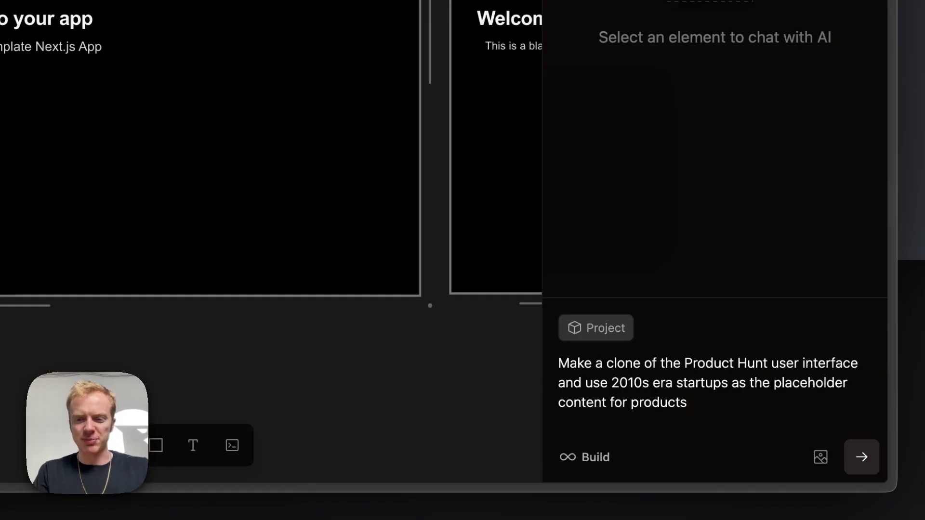
pyautogui.press('Return')
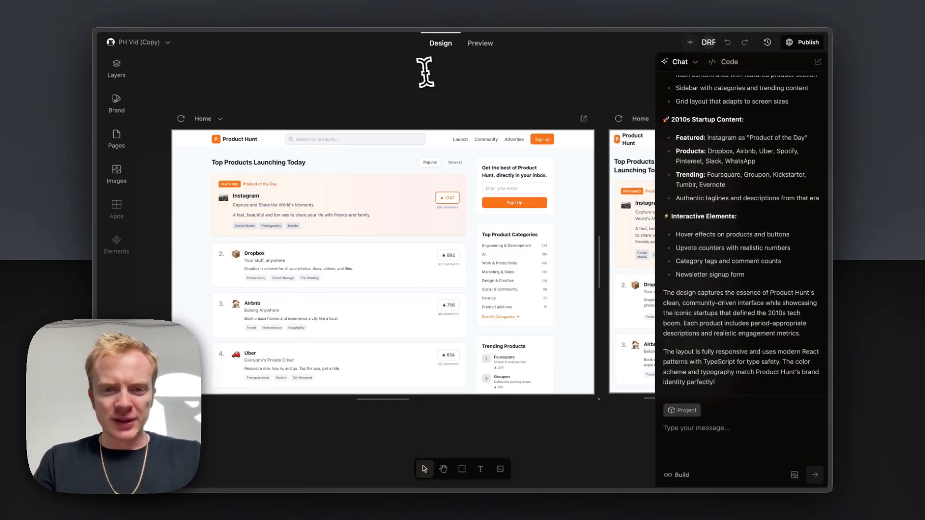
# - Preview the generated Product Hunt page and look through its product list and sidebar sections
pyautogui.click(480, 43)
pyautogui.scroll(-1, 442, 266)
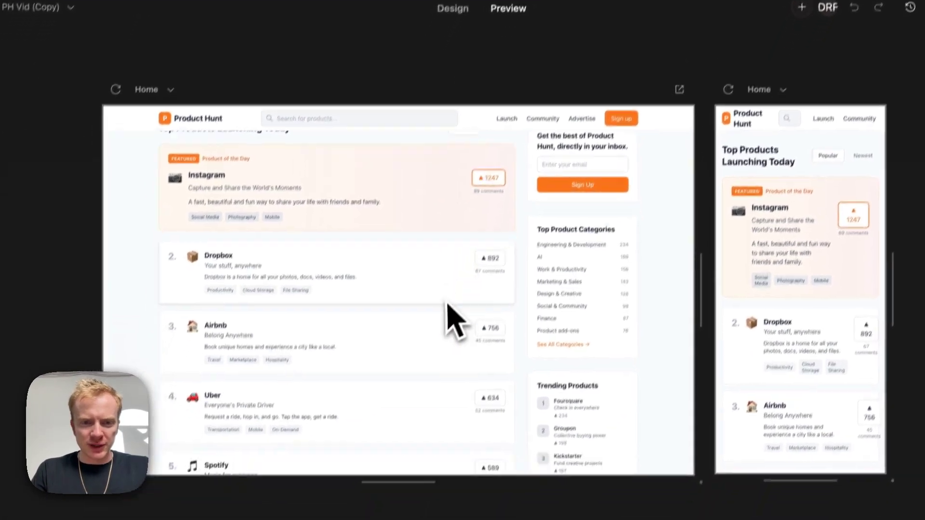
pyautogui.scroll(-6, 453, 318)
pyautogui.scroll(1, 450, 318)
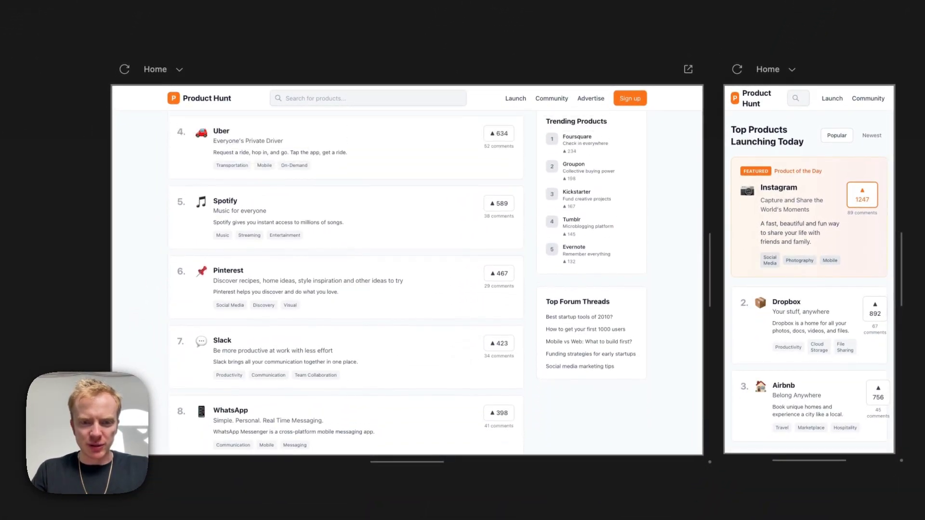
pyautogui.scroll(5, 496, 268)
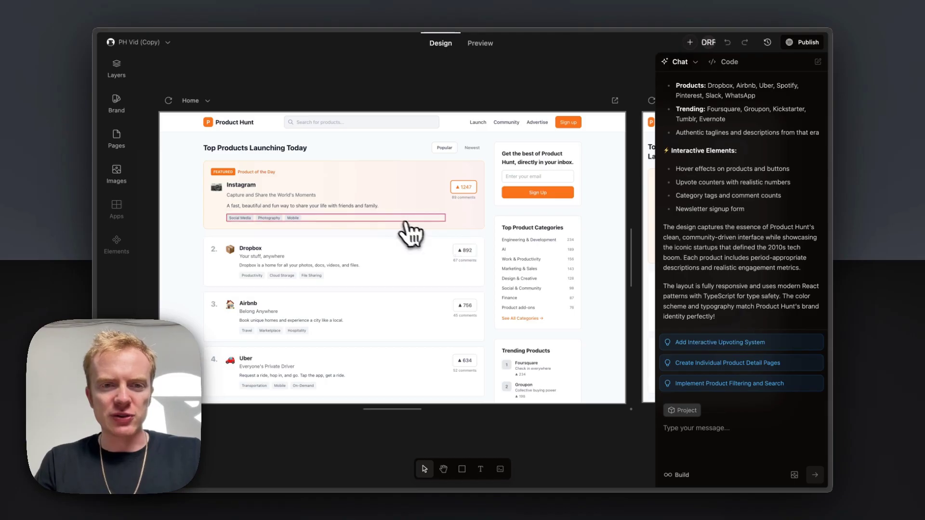
pyautogui.hscroll(-1, 336, 83)
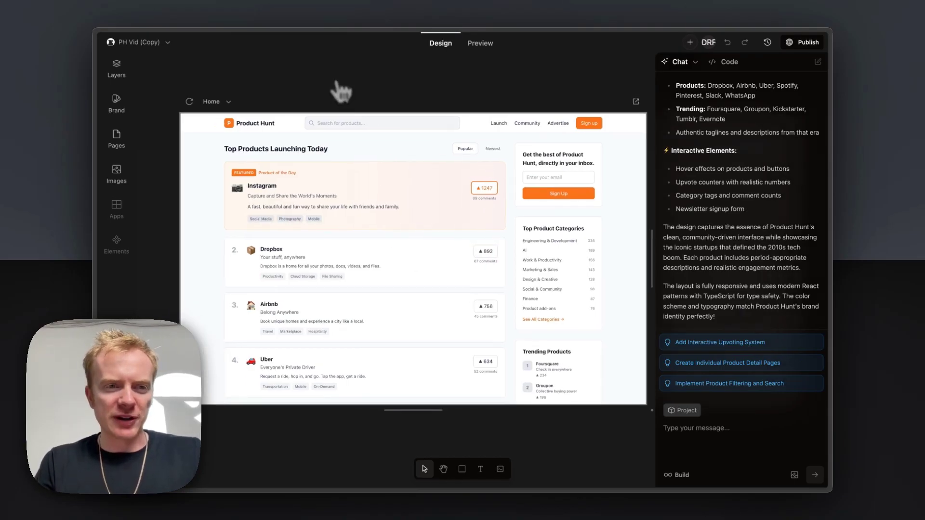
# - Add the Figtree font to the site fonts and set it as the default font
pyautogui.click(116, 101)
pyautogui.click(202, 225)
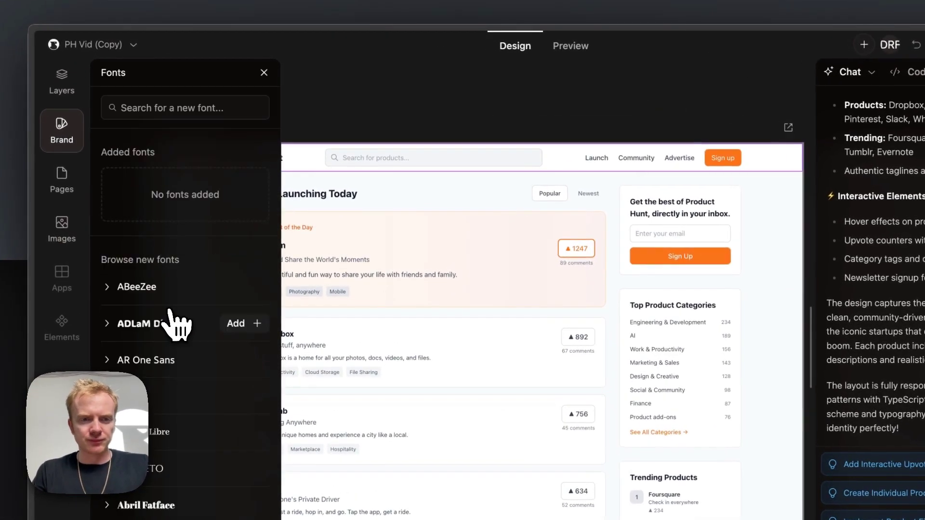
pyautogui.write('figtree')
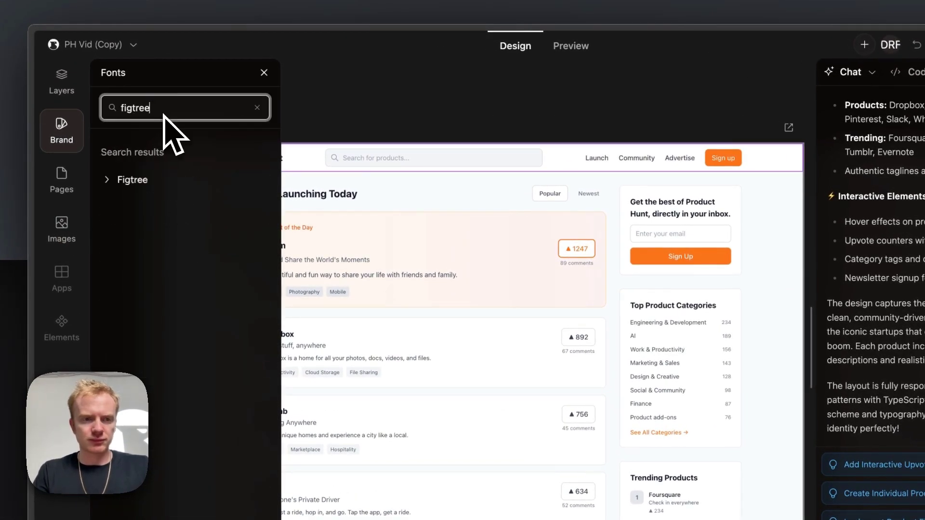
pyautogui.click(241, 180)
pyautogui.click(264, 72)
pyautogui.click(260, 242)
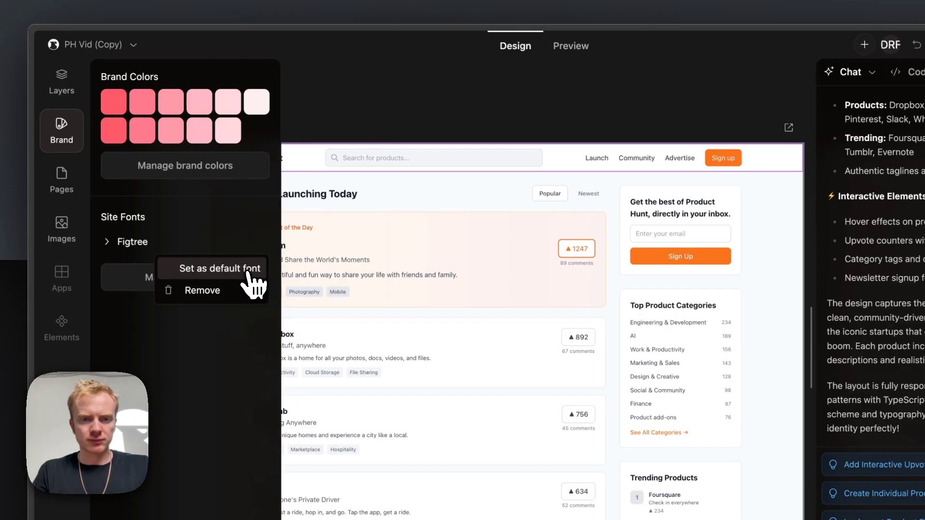
pyautogui.click(248, 270)
pyautogui.click(361, 130)
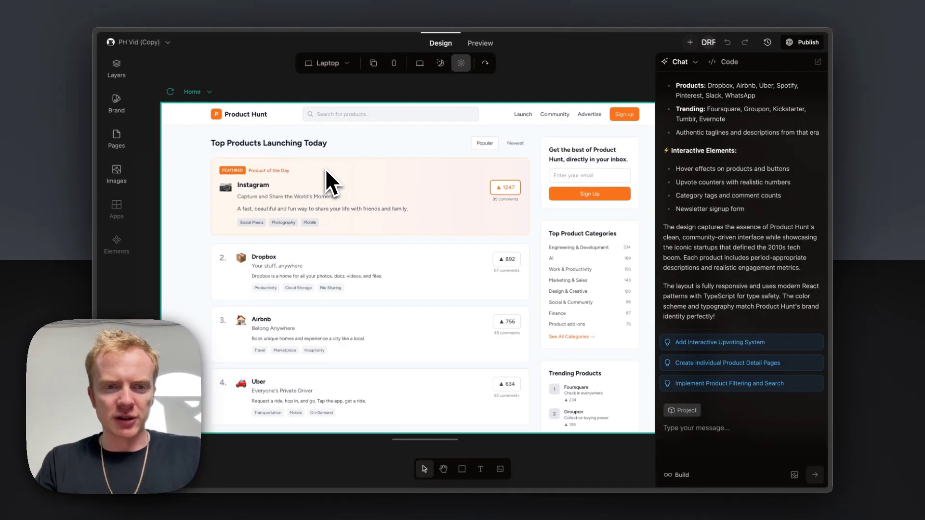
# - Set the font weight of the "Top Products Launching Today" heading to Regular, after trying Light
pyautogui.click(315, 149)
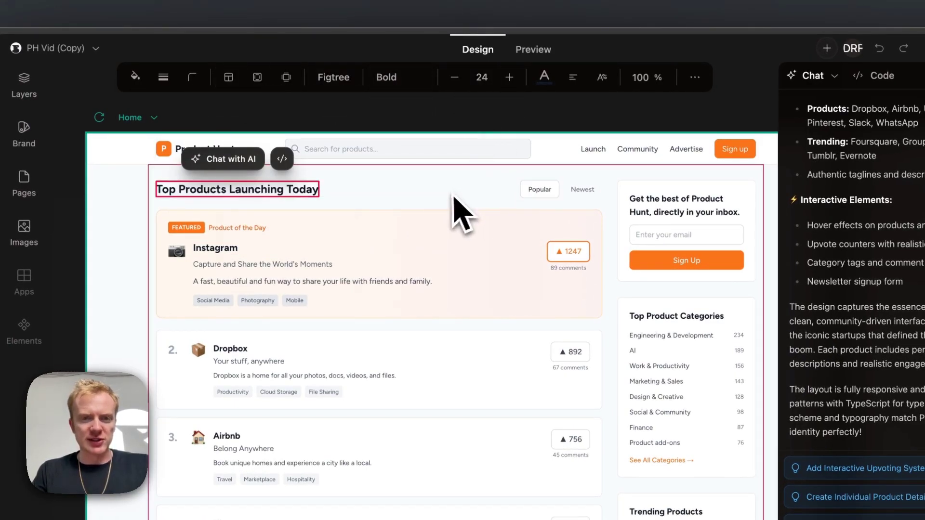
pyautogui.click(405, 79)
pyautogui.click(403, 160)
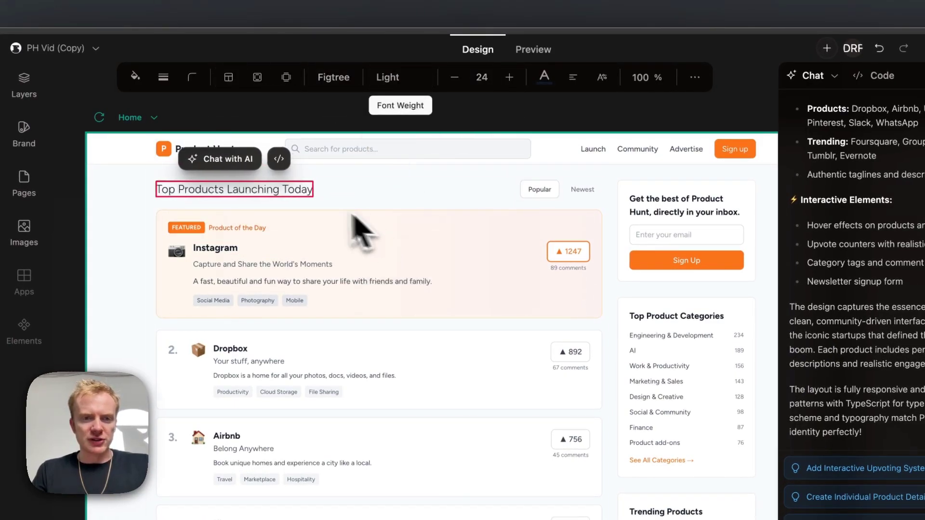
pyautogui.click(389, 78)
pyautogui.click(398, 179)
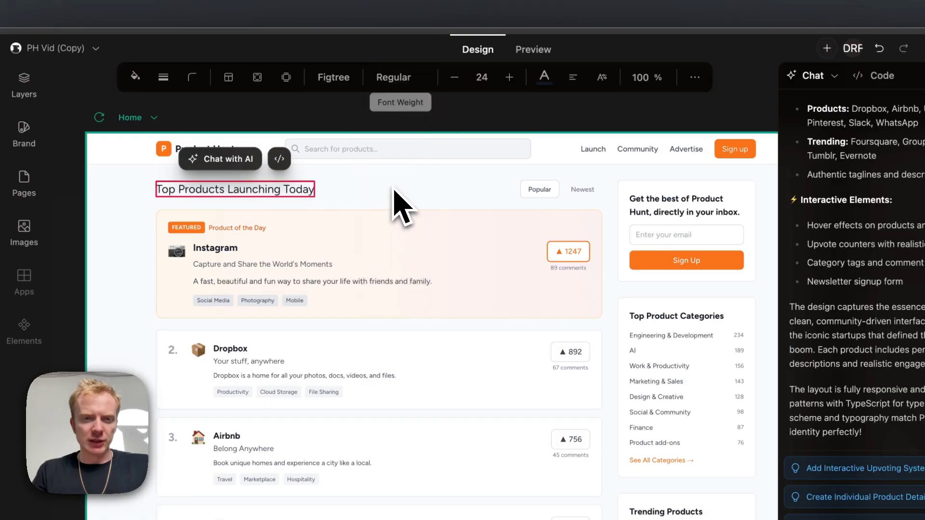
# - Change the main heading's text to "Top Products Launching Today for You!"
pyautogui.click(313, 194)
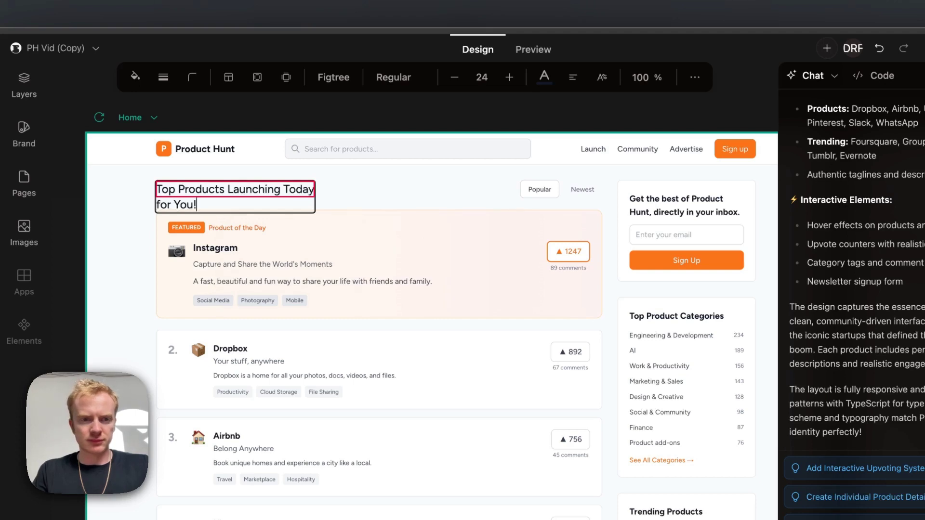
pyautogui.press('Return')
pyautogui.click(464, 212)
pyautogui.click(568, 192)
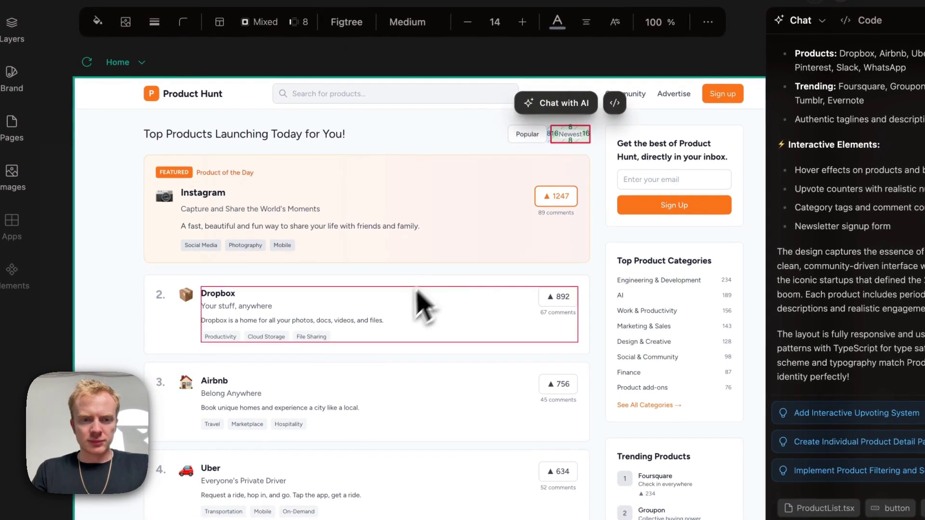
pyautogui.click(410, 295)
pyautogui.click(256, 319)
pyautogui.scroll(-1, 326, 331)
pyautogui.click(545, 304)
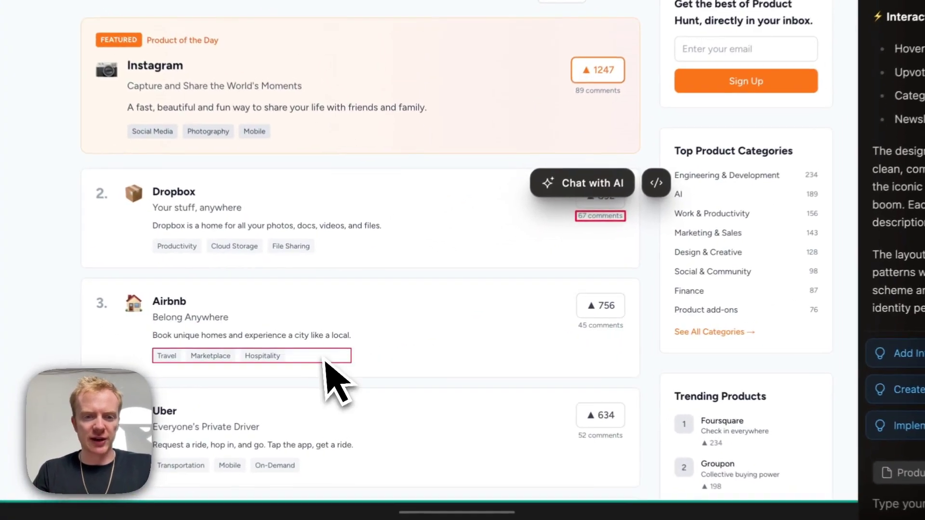
pyautogui.click(335, 346)
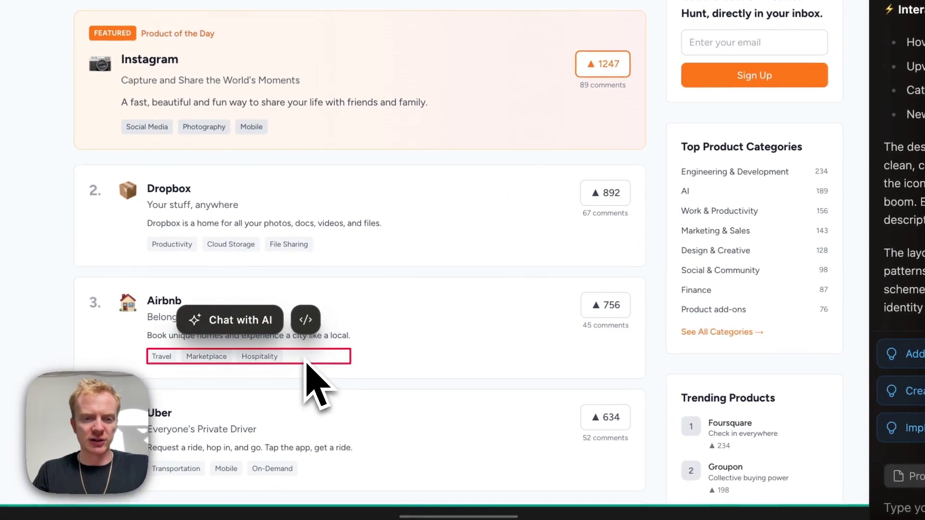
# - Cut the "67 comments" label from the Dropbox card and group the card's tag row into a container
pyautogui.click(600, 215)
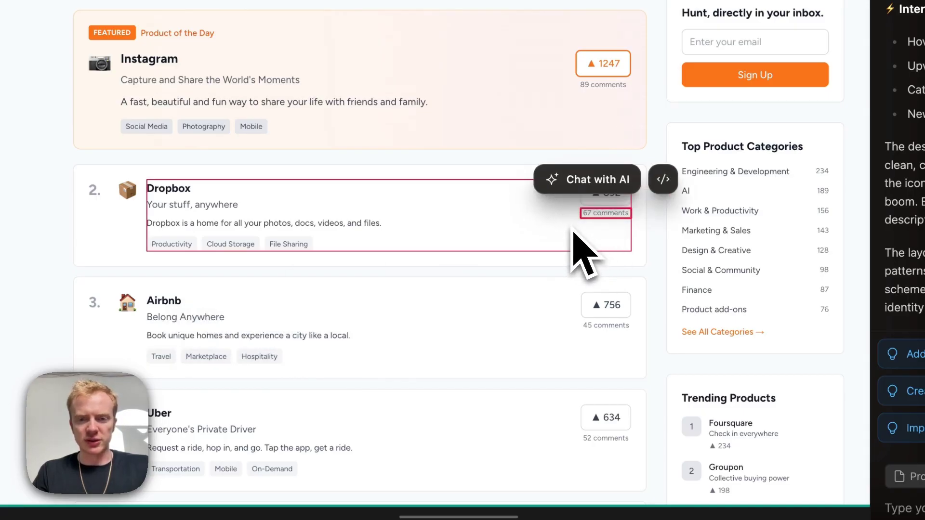
pyautogui.press('super+x')
pyautogui.click(348, 250)
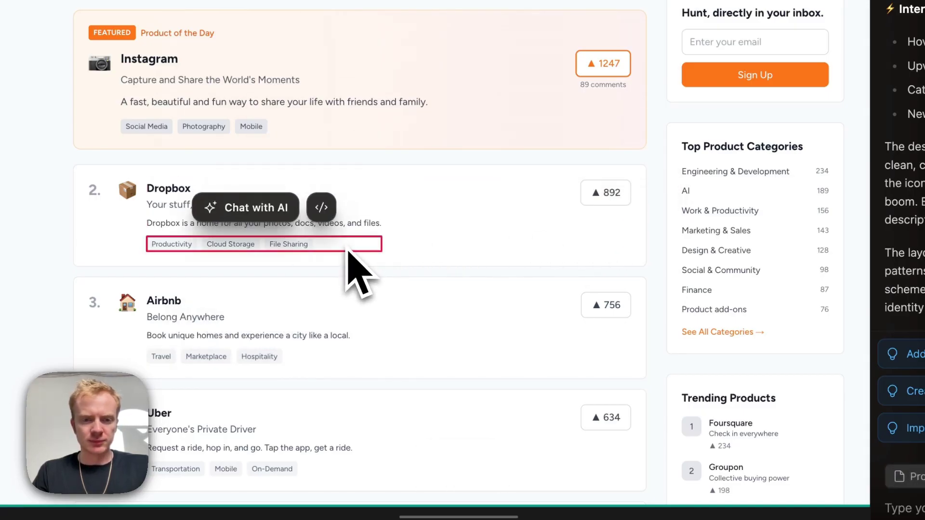
pyautogui.rightClick(336, 246)
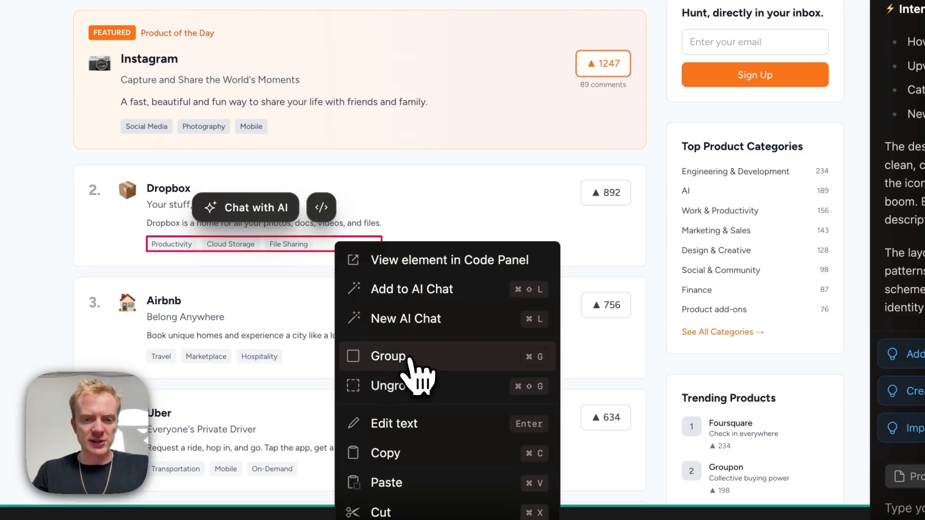
pyautogui.click(411, 361)
# - Select the wrapper div around Dropbox's tag row in the layer tree and paste the cut comments label into it
pyautogui.click(437, 232)
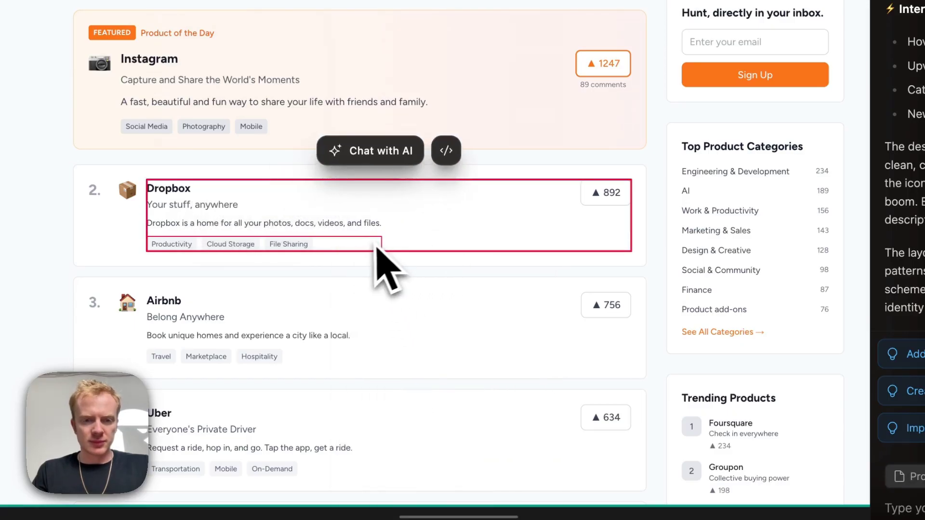
pyautogui.click(372, 244)
pyautogui.moveTo(45, 49)
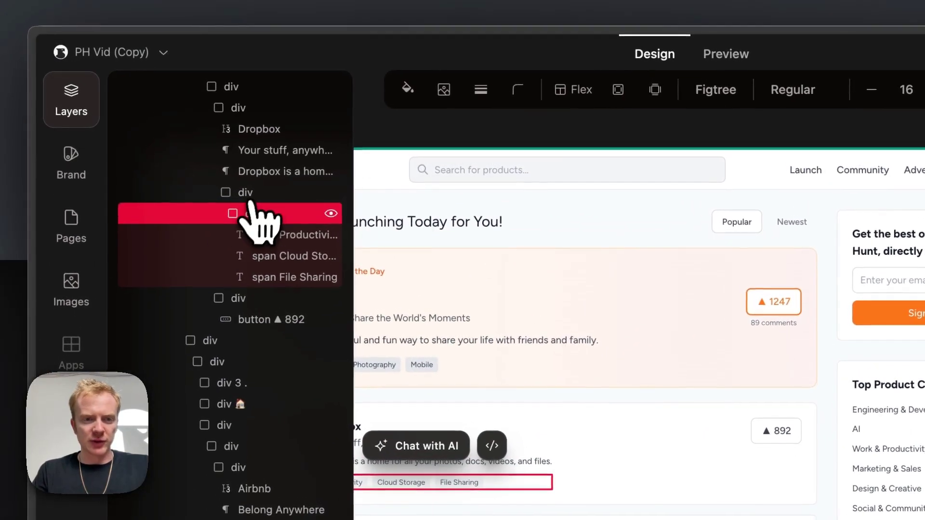
pyautogui.click(201, 126)
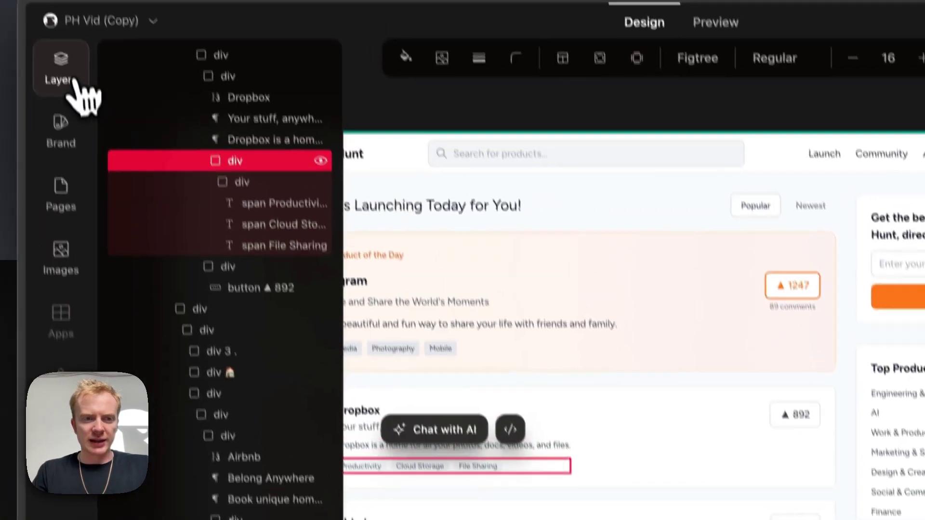
pyautogui.click(41, 4)
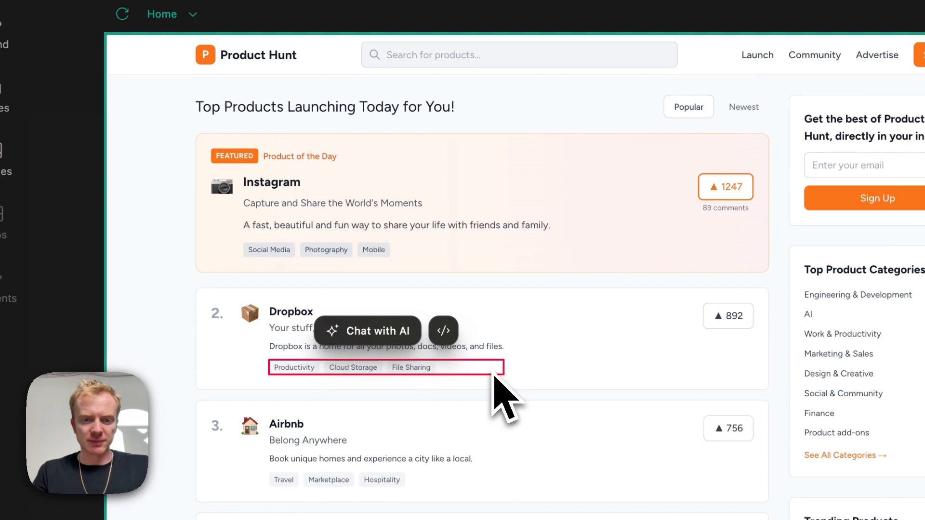
pyautogui.press('super+v')
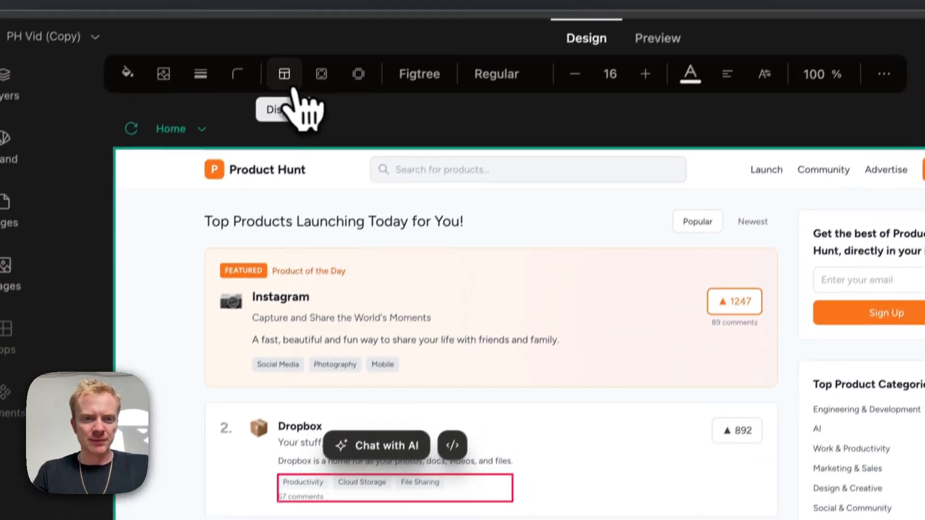
# - Set the layout type of the container holding Dropbox's tags and comments label to Flex
pyautogui.click(284, 73)
pyautogui.click(403, 149)
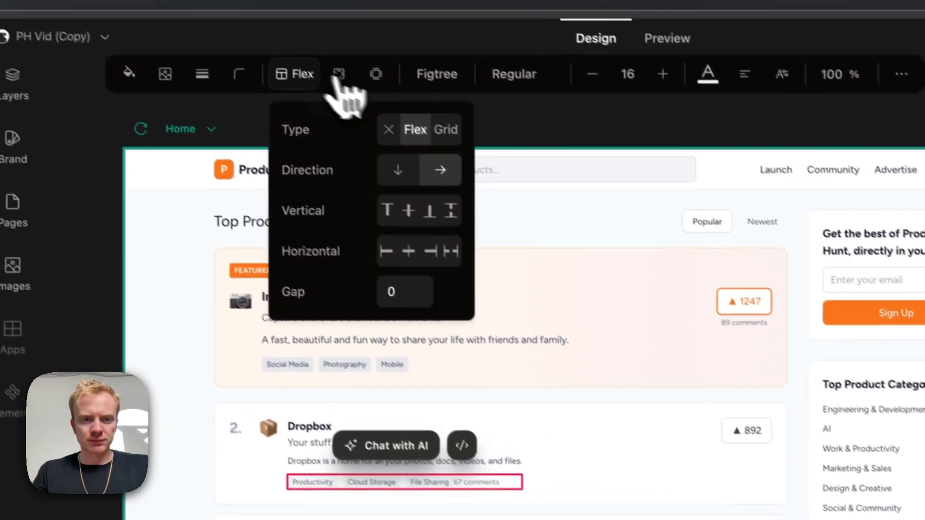
pyautogui.click(277, 92)
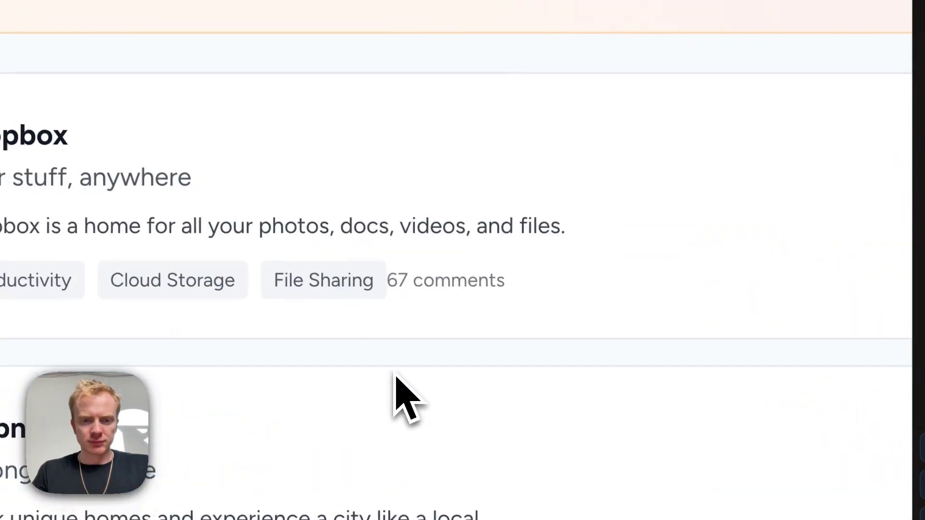
# - Add an individual left margin to the "67 comments" label to separate it from the File Sharing tag
pyautogui.click(439, 294)
pyautogui.click(318, 80)
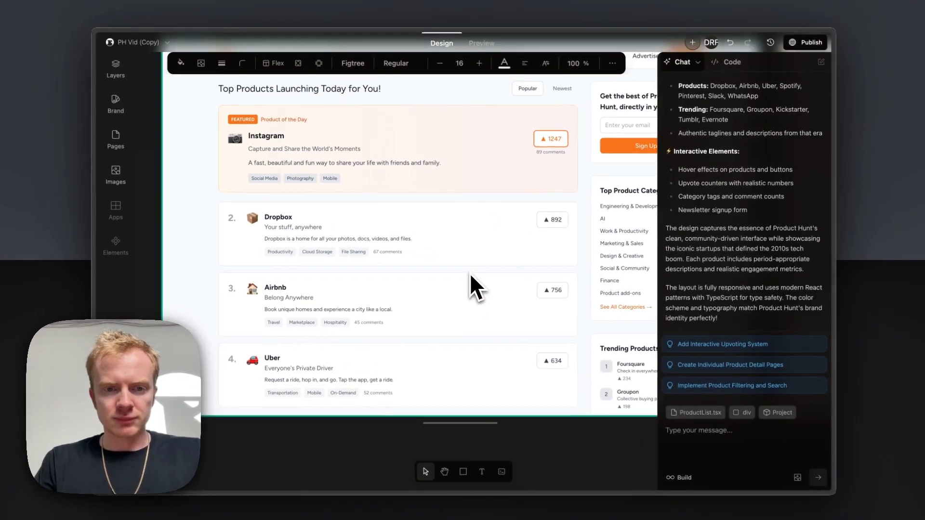
pyautogui.scroll(-3, 470, 273)
pyautogui.click(518, 407)
pyautogui.hscroll(2, 524, 420)
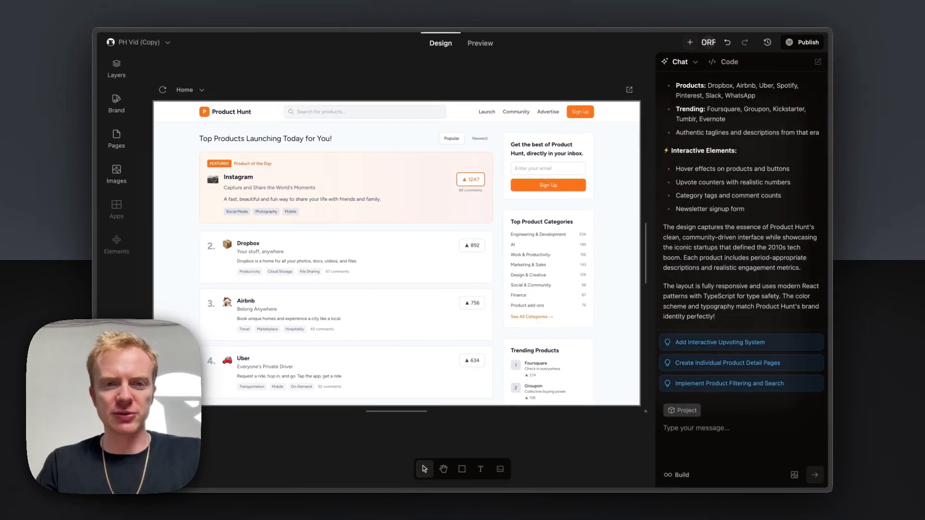
# - Select the Top Product Categories and Trending Products cards together and ask the AI to "Add Icons to these sections"
pyautogui.click(507, 244)
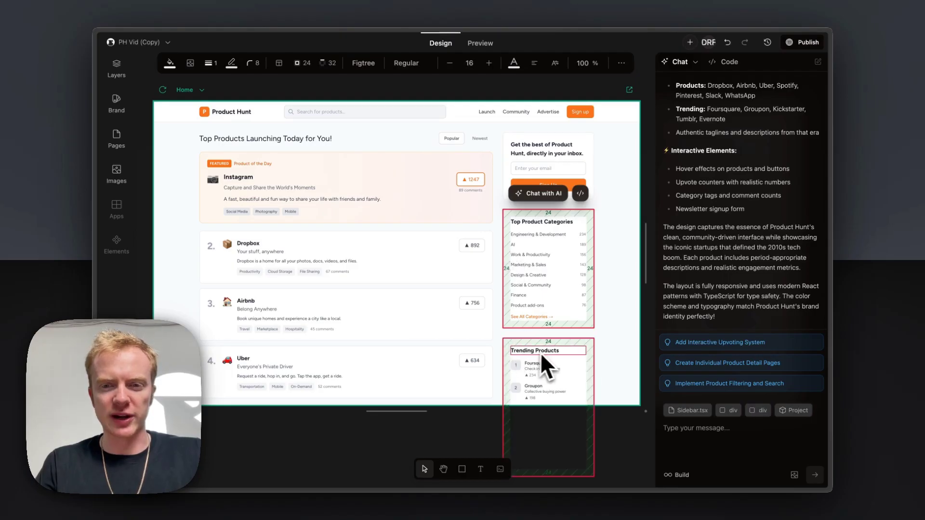
pyautogui.click(713, 436)
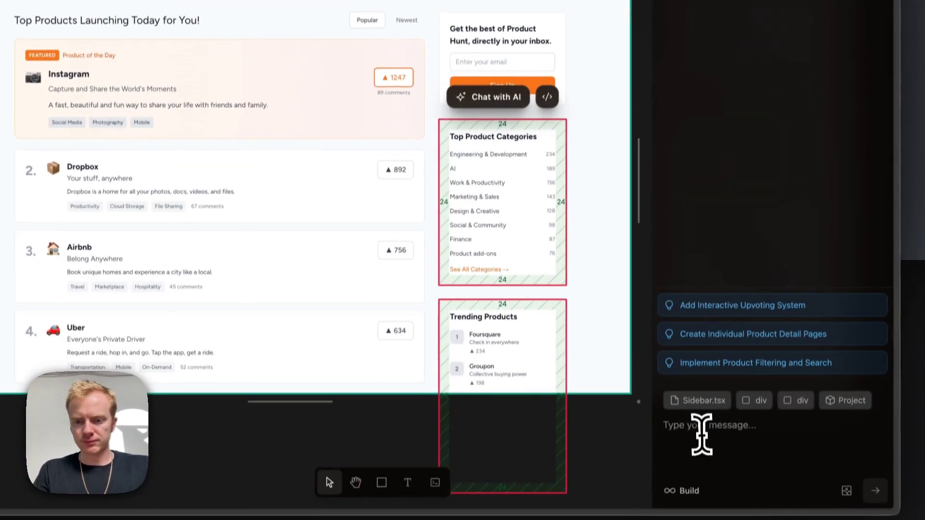
pyautogui.write('Add Icon')
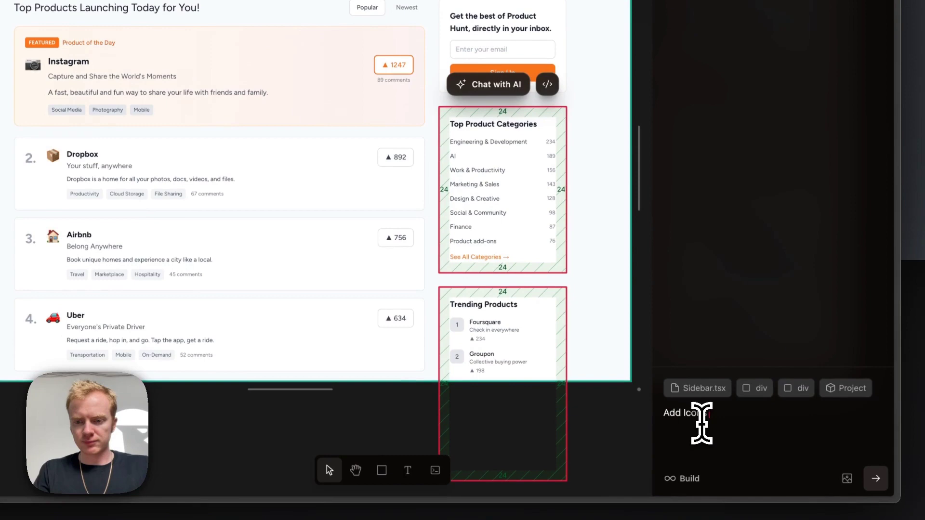
pyautogui.write('s to these sections')
pyautogui.press('Return')
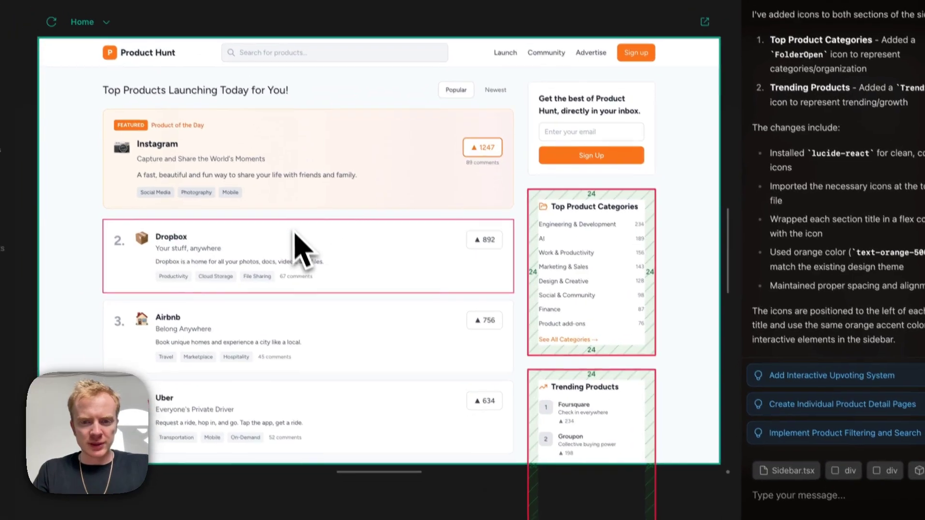
# - Select the Dropbox, Instagram and Airbnb product cards together and ask the AI to "Also add in better icons for these"
pyautogui.click(308, 243)
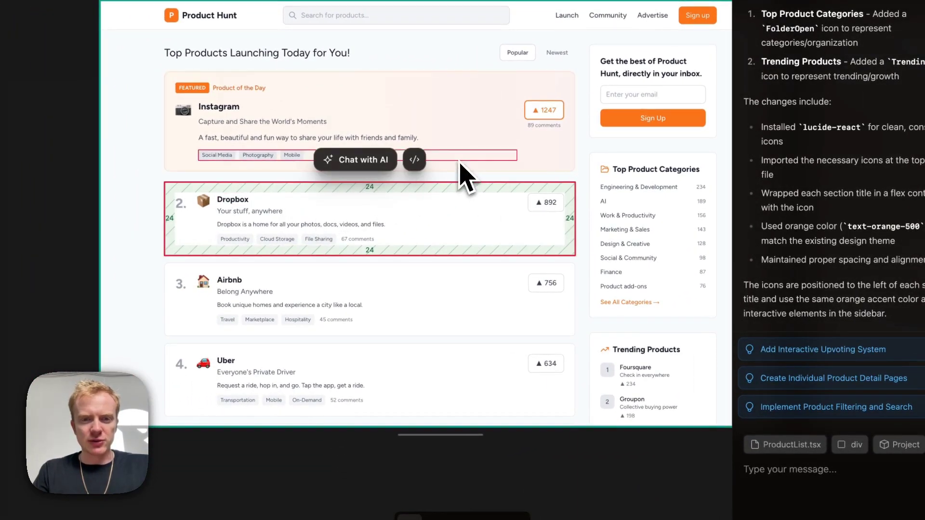
pyautogui.keyDown('shift'); pyautogui.click(463, 166); pyautogui.keyUp('shift')
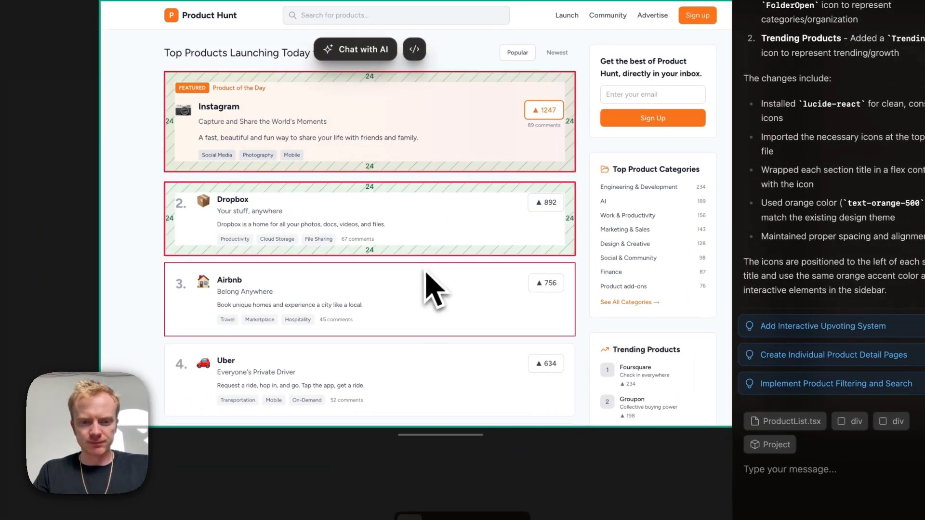
pyautogui.keyDown('shift'); pyautogui.click(424, 284); pyautogui.keyUp('shift')
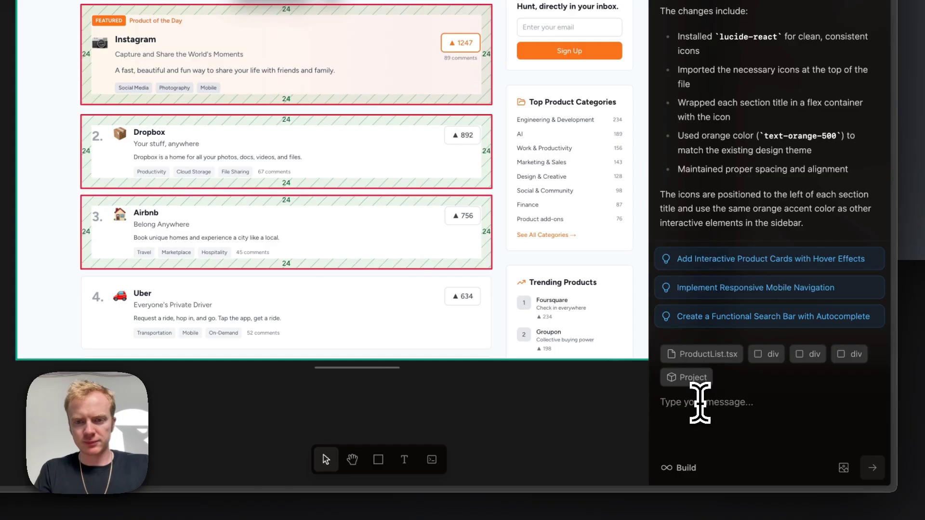
pyautogui.click(700, 402)
pyautogui.write('AIso add in better icons for these')
pyautogui.press('Return')
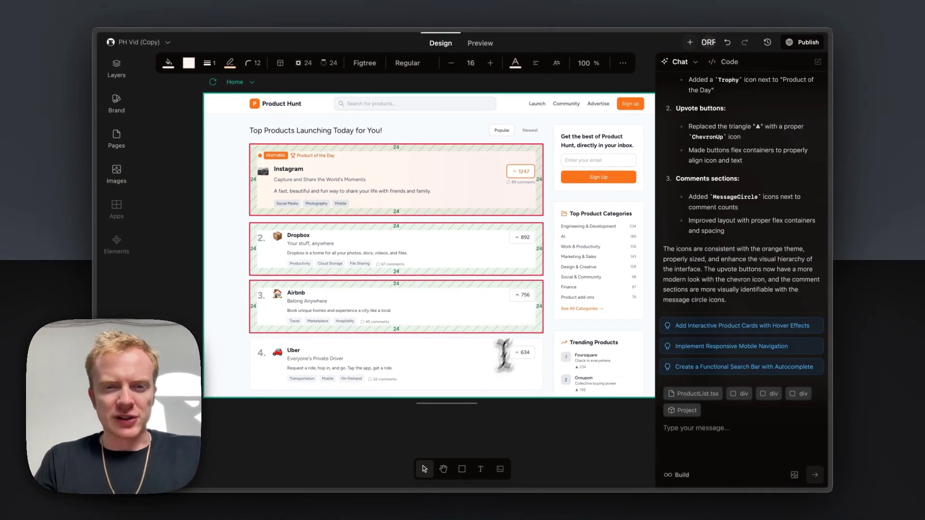
# - Inspect where the sidebar, the page heading and the Dropbox card sit in the layer tree
pyautogui.click(534, 220)
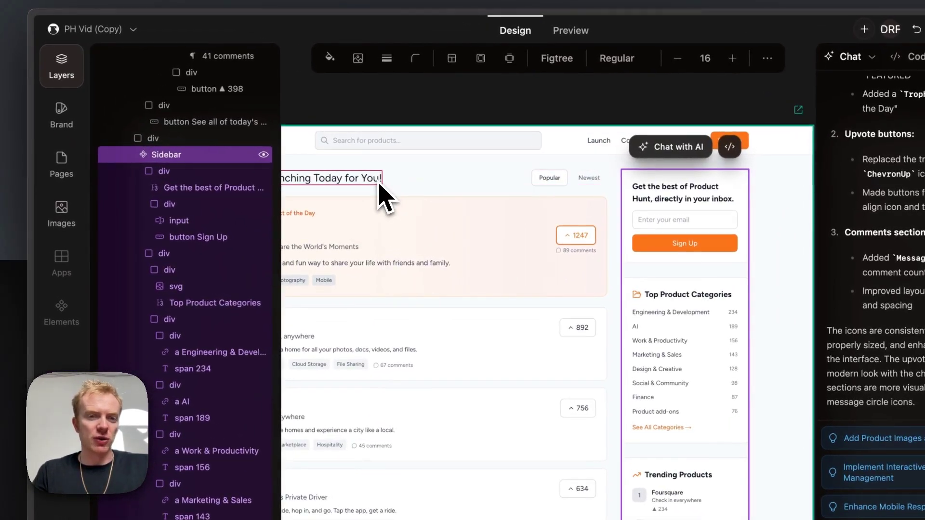
pyautogui.click(359, 179)
pyautogui.scroll(-5, 232, 357)
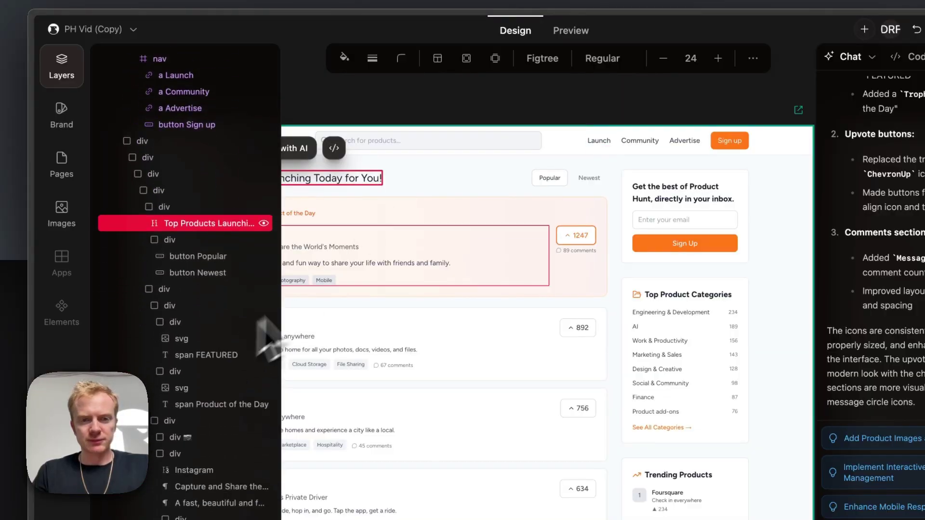
pyautogui.hscroll(-3, 368, 275)
pyautogui.click(419, 320)
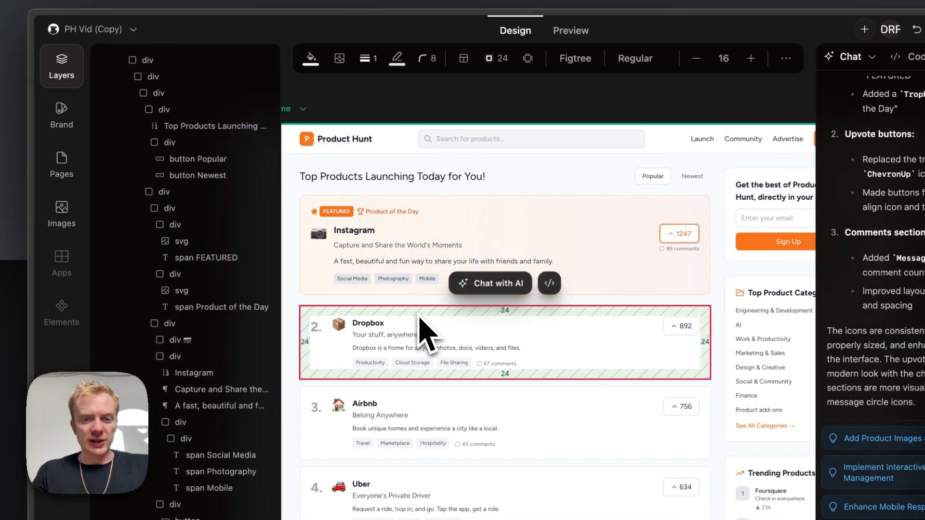
pyautogui.scroll(-1, 419, 320)
pyautogui.click(63, 71)
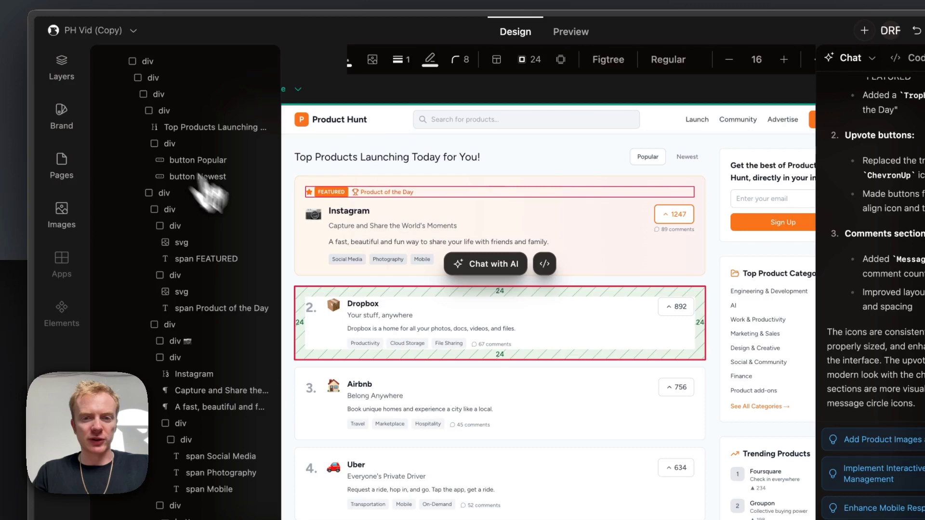
# - Open the Dropbox card's source code in ProductList.tsx and look through the markup of the product list
pyautogui.hscroll(1, 566, 322)
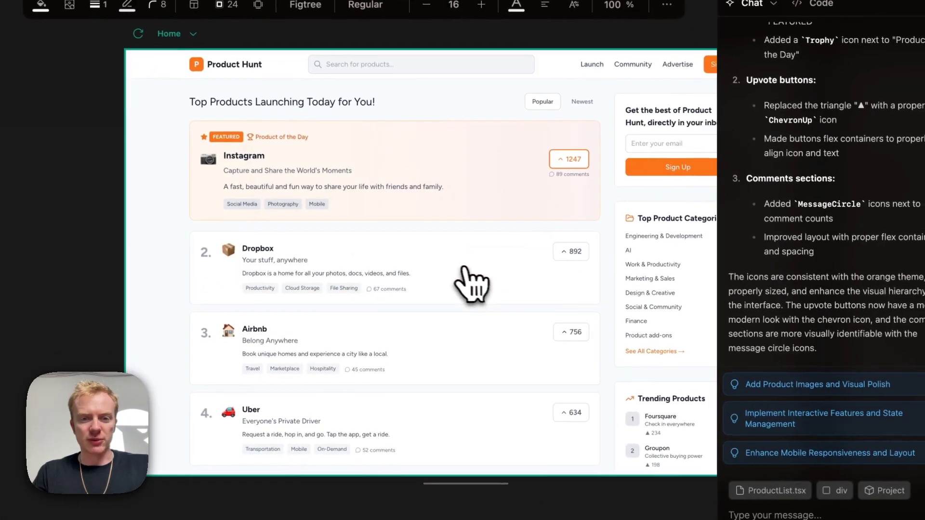
pyautogui.hscroll(1, 448, 260)
pyautogui.click(428, 250)
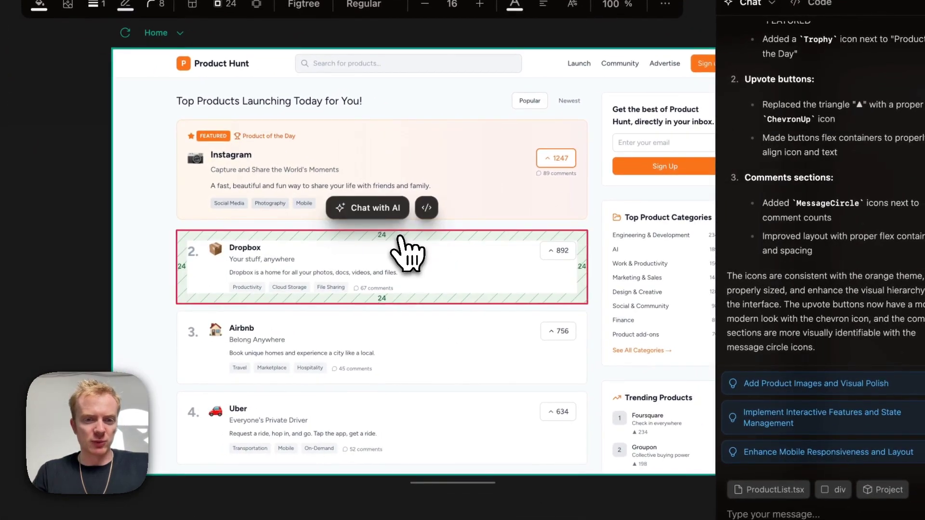
pyautogui.click(426, 207)
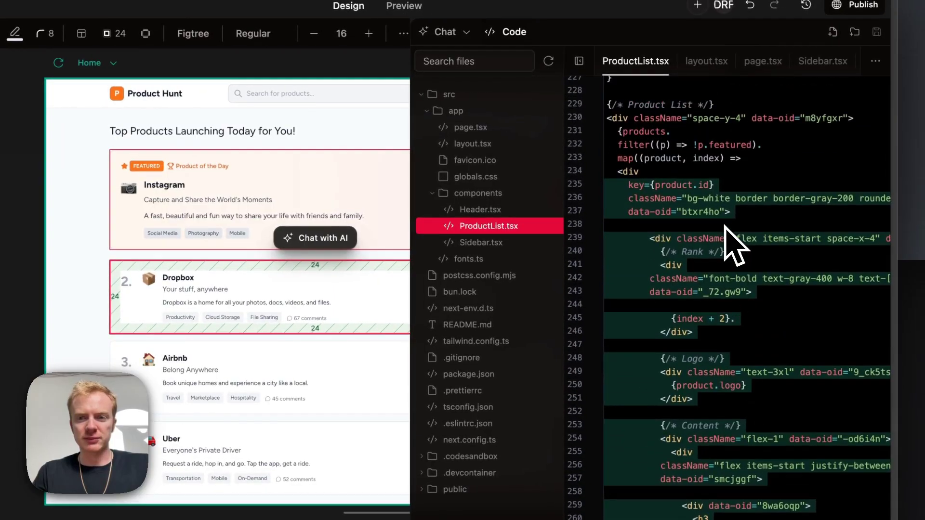
pyautogui.scroll(2, 725, 226)
pyautogui.scroll(-6, 725, 227)
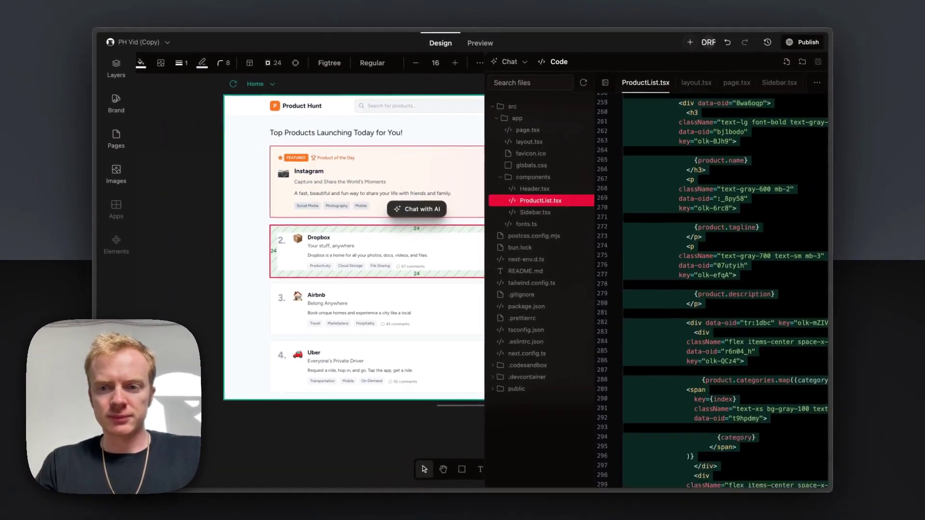
pyautogui.scroll(-2, 725, 289)
pyautogui.scroll(4, 725, 289)
pyautogui.scroll(1, 725, 289)
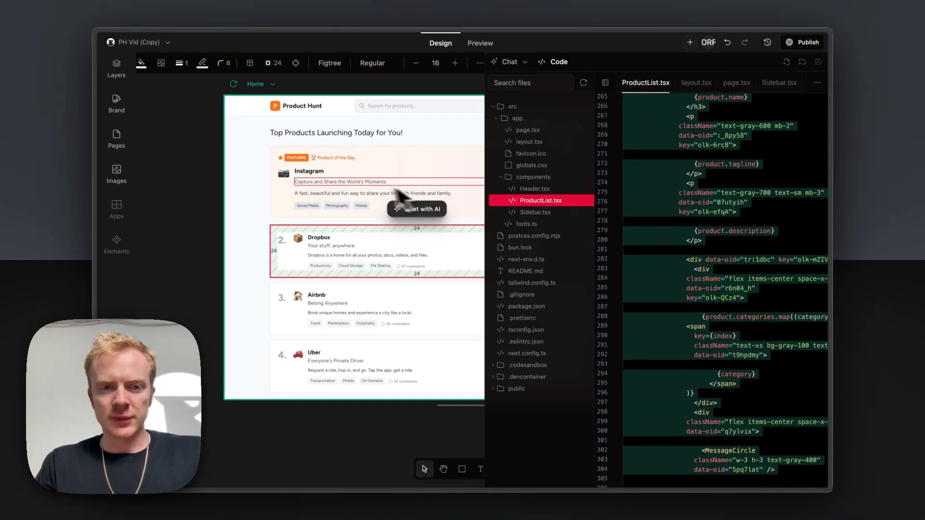
# - Examine the code behind the Instagram title, the "Top Products Launching Today for You!" heading and the Popular button
pyautogui.click(251, 206)
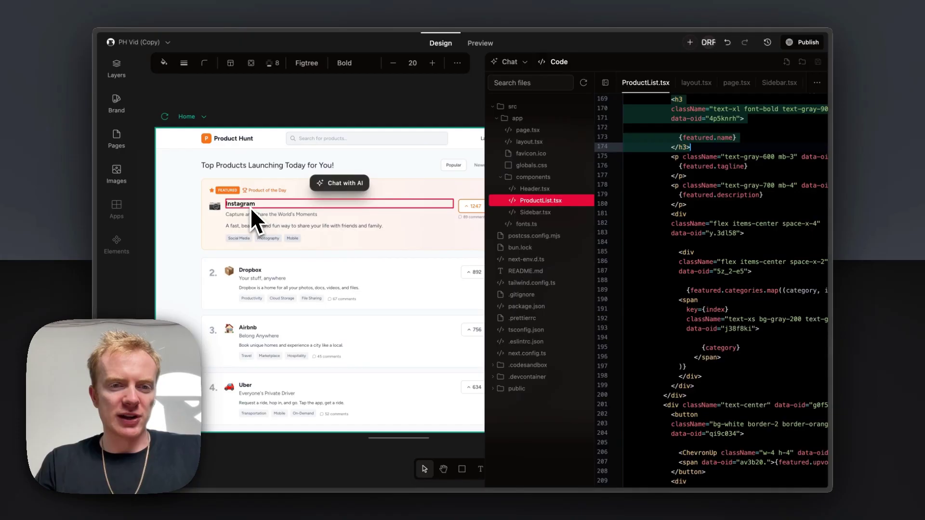
pyautogui.click(254, 168)
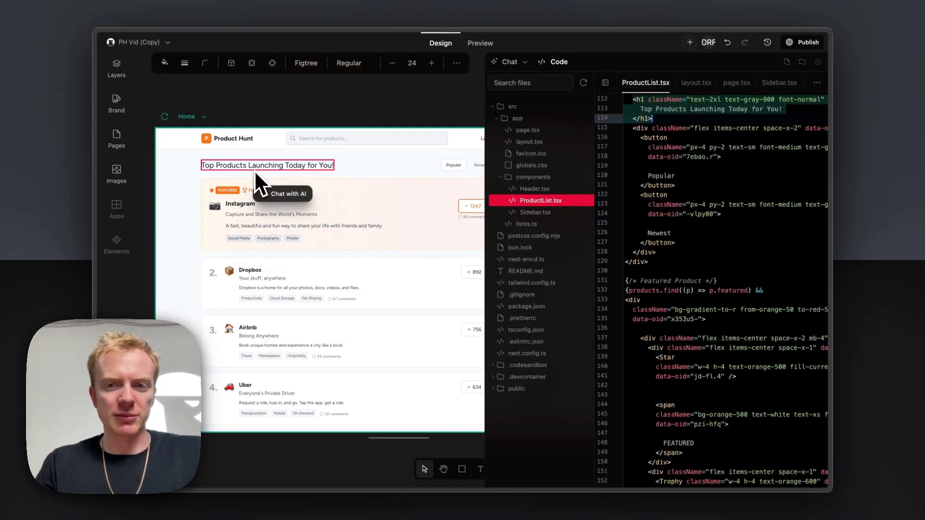
pyautogui.hscroll(3, 254, 169)
pyautogui.click(379, 163)
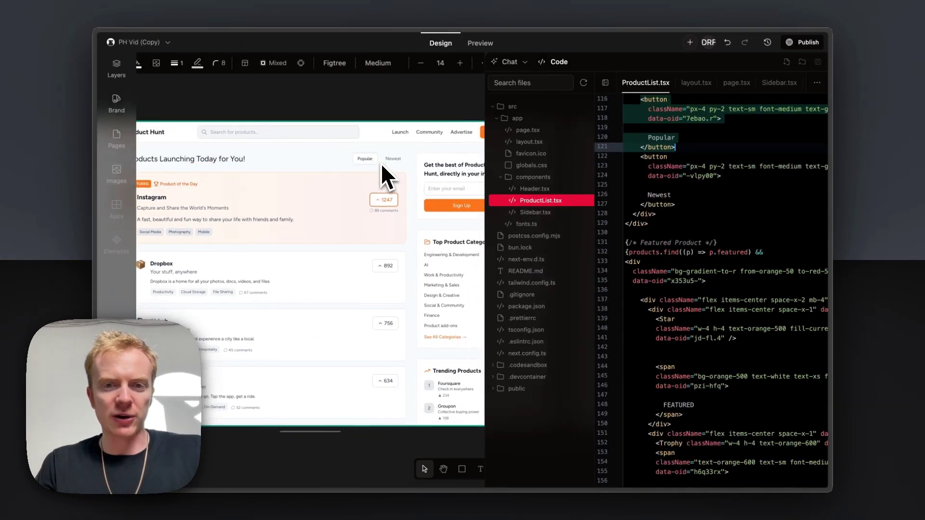
pyautogui.hscroll(3, 386, 169)
# - Change the newsletter heading in Sidebar.tsx to "Get the best of Product Hunt – sent daily." and save the file
pyautogui.click(402, 173)
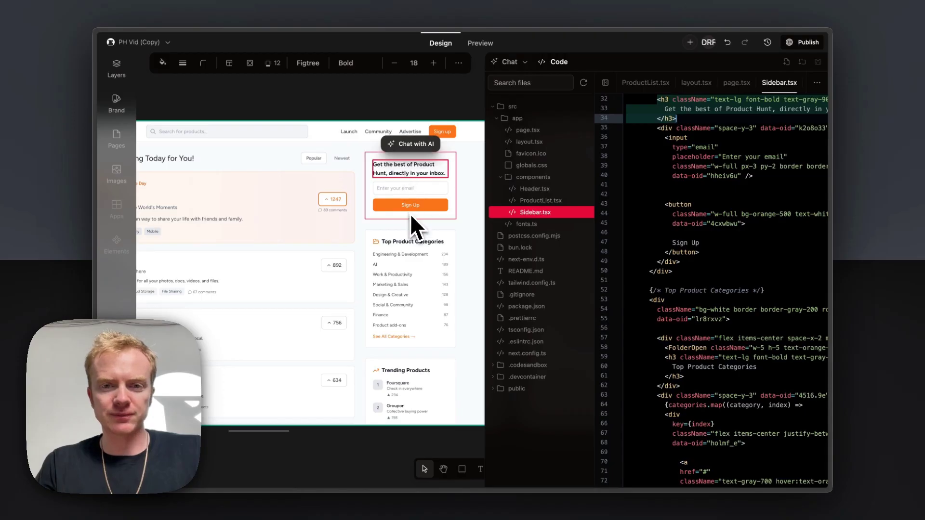
pyautogui.hscroll(3, 429, 182)
pyautogui.hscroll(5, 723, 145)
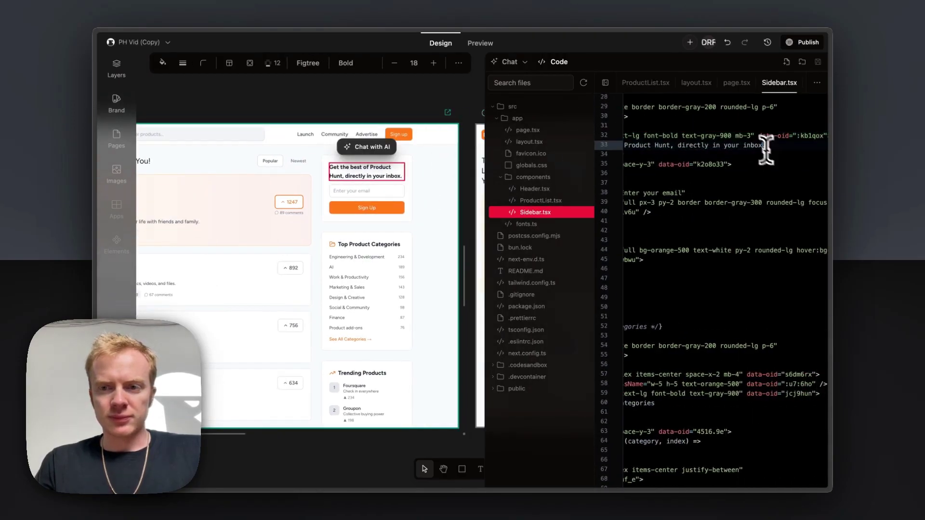
pyautogui.hscroll(-1, 788, 168)
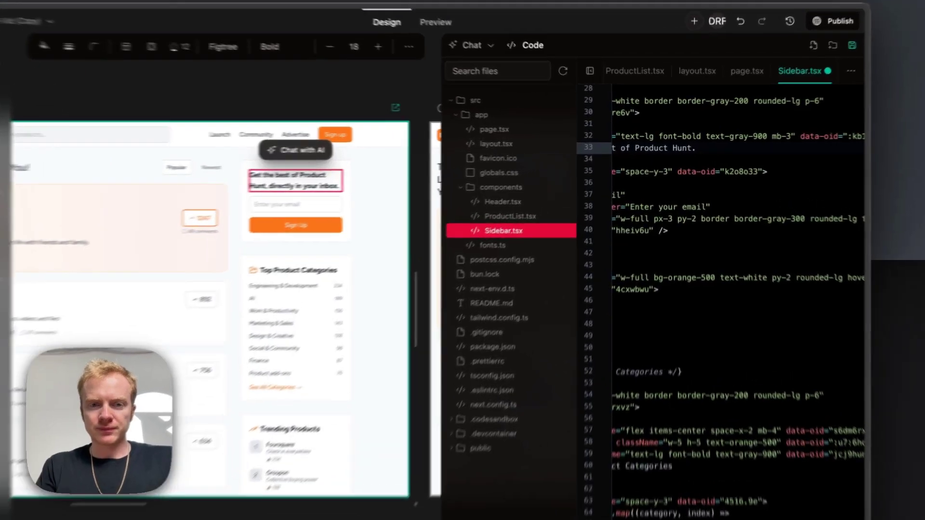
pyautogui.write('— sent')
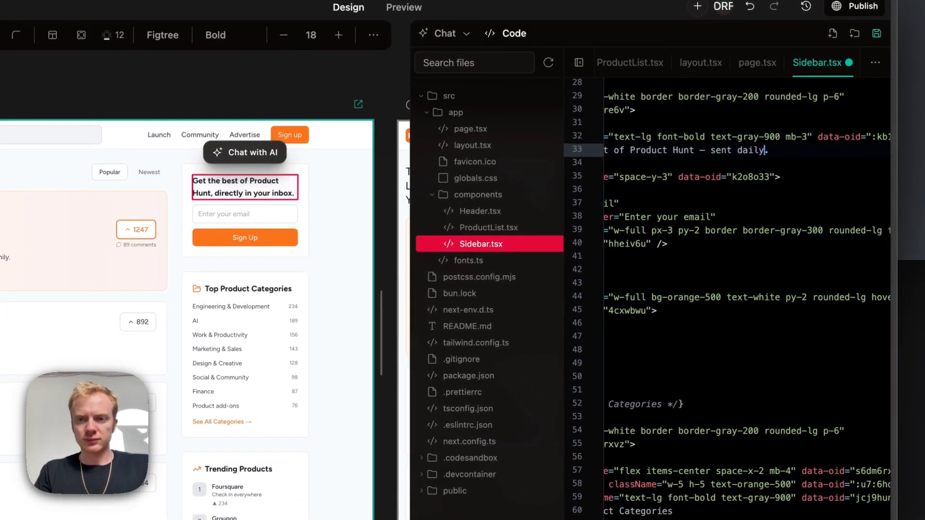
pyautogui.press('super+s')
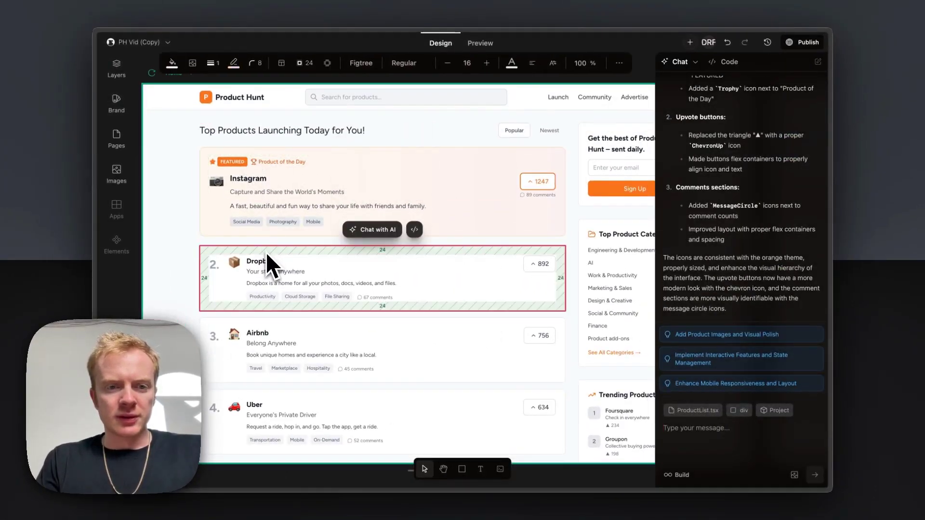
# - Examine the Dropbox card's background color, border, border color, corner radius and additional styling options
pyautogui.scroll(-1, 266, 252)
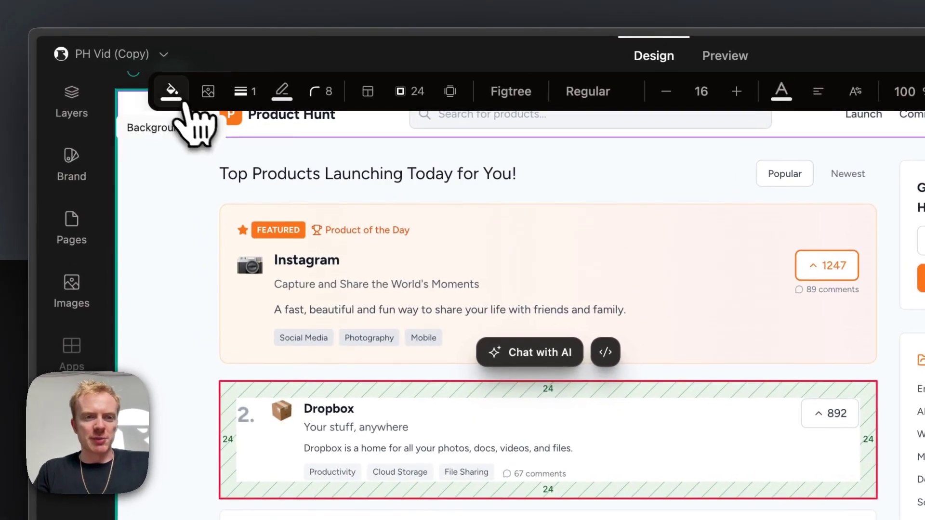
pyautogui.click(179, 99)
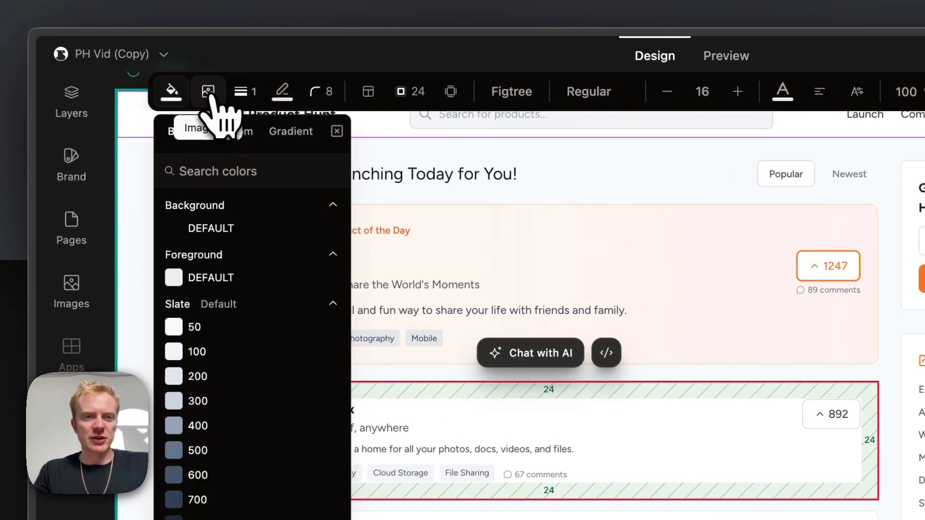
pyautogui.click(244, 95)
pyautogui.click(285, 95)
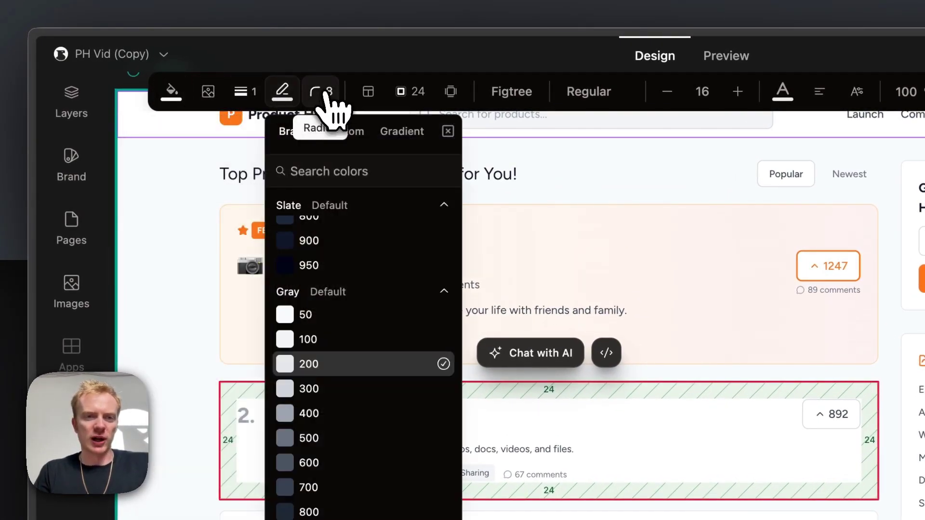
pyautogui.click(327, 94)
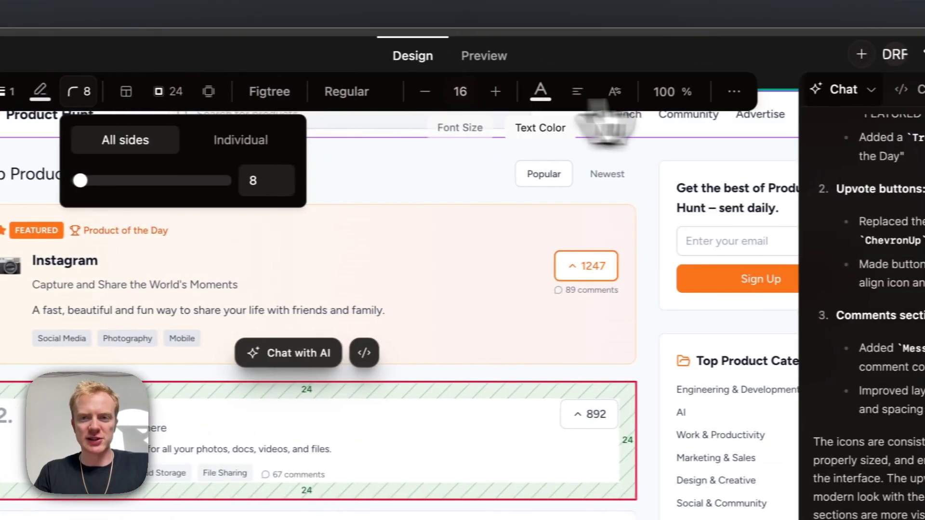
pyautogui.click(734, 91)
pyautogui.click(461, 432)
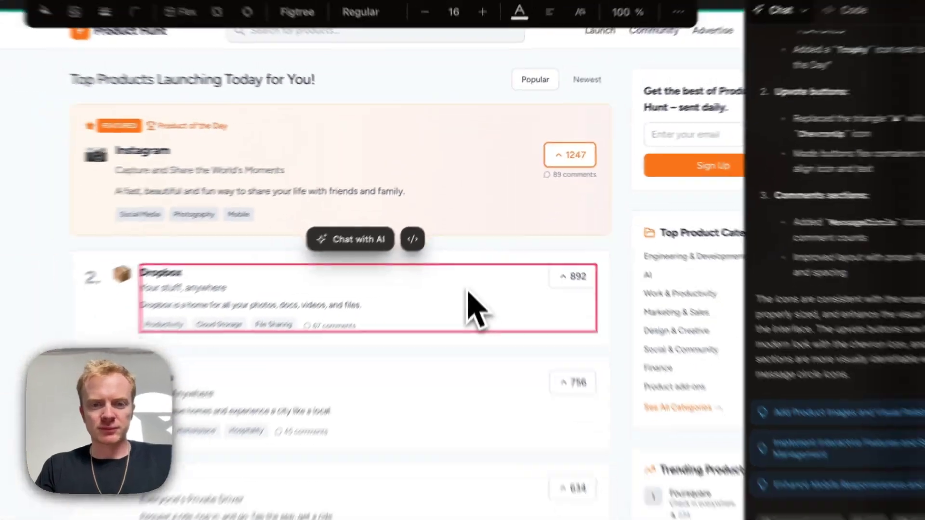
# - Select the newsletter sign-up card and ask the AI to "Add a banner ad below this for Aviato from the TV show, Silicon Valley"
pyautogui.click(639, 205)
pyautogui.click(669, 189)
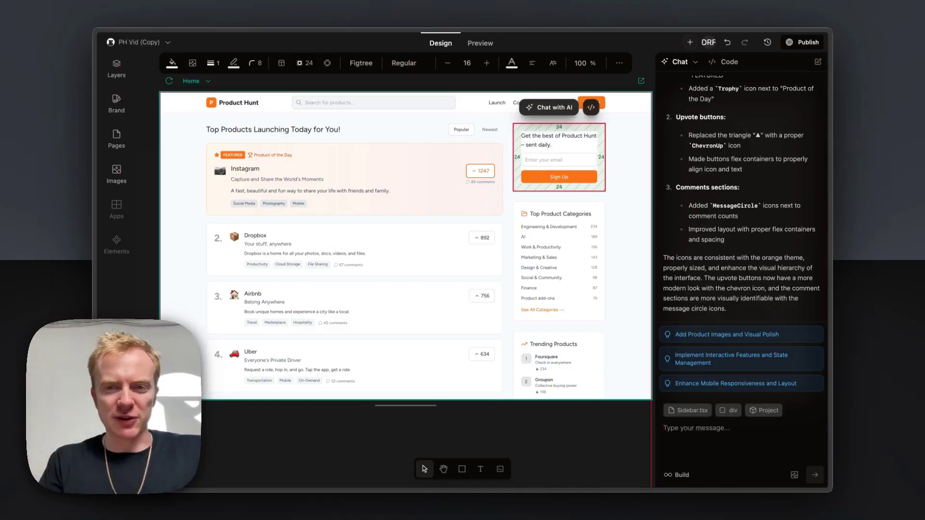
pyautogui.write('Add a banner ad below this for A')
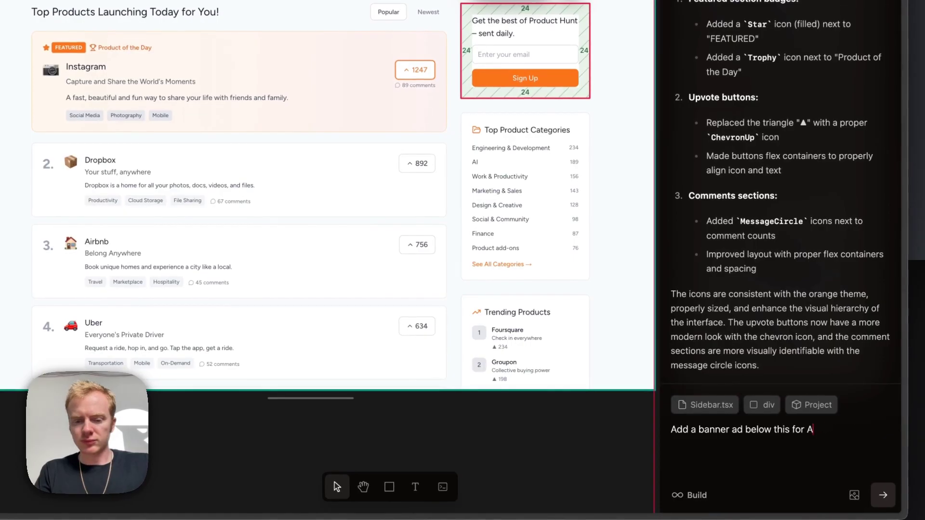
pyautogui.write('viato from the TV show, Silicon Valley')
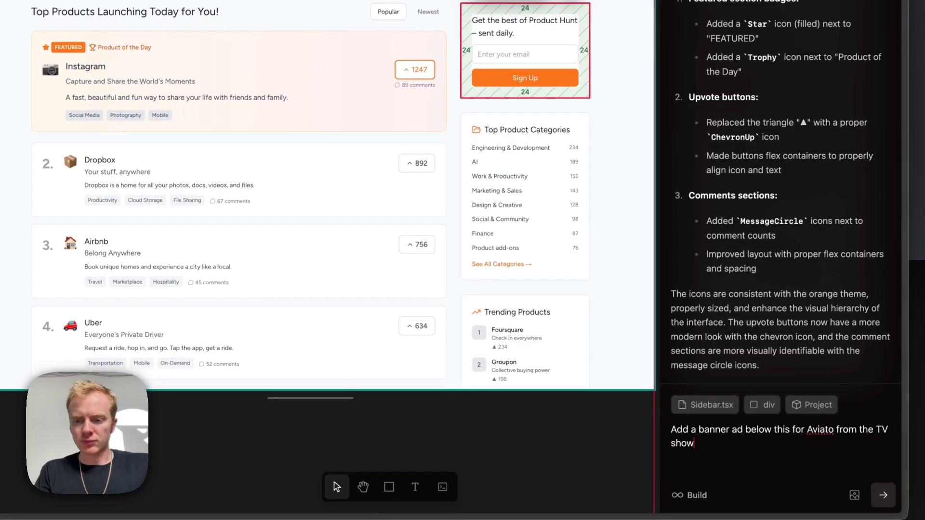
pyautogui.press('Return')
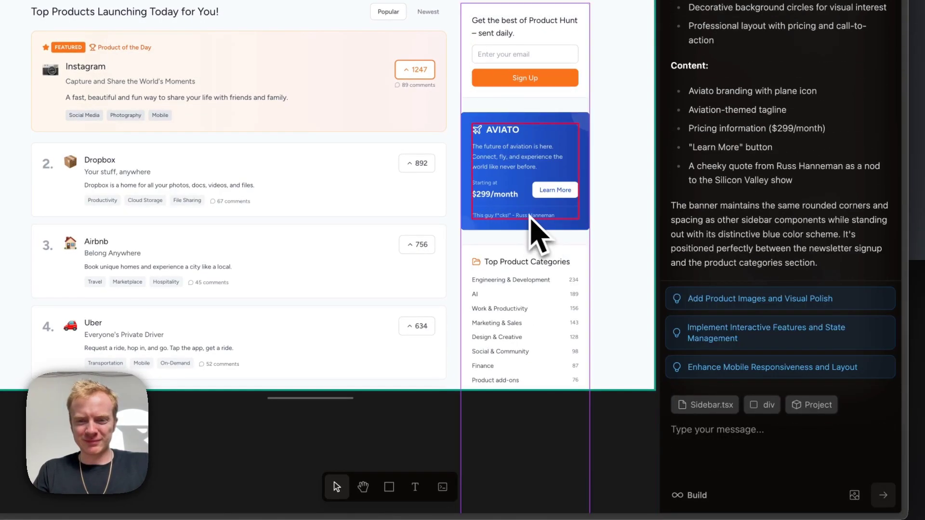
pyautogui.scroll(5, 603, 201)
pyautogui.scroll(-3, 537, 206)
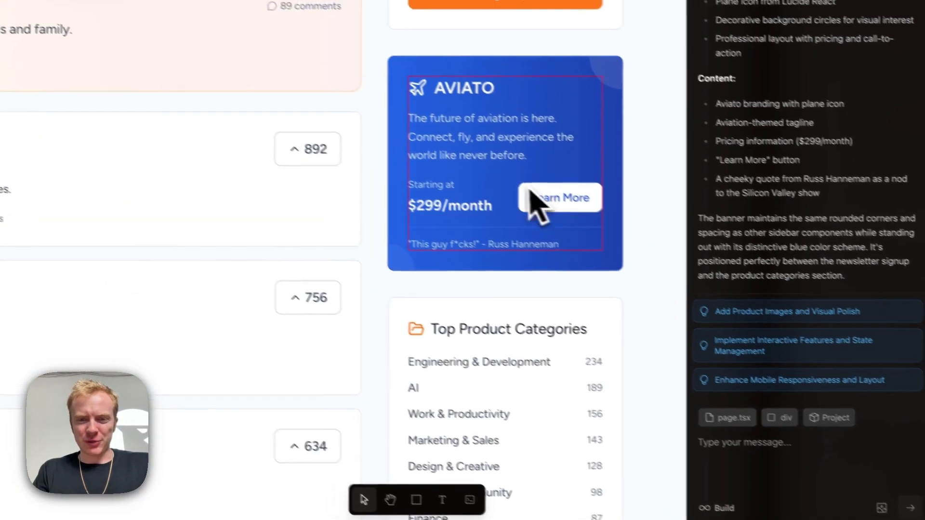
# - Create a new page named "notes" from the laptop frame's page list
pyautogui.scroll(-4, 554, 186)
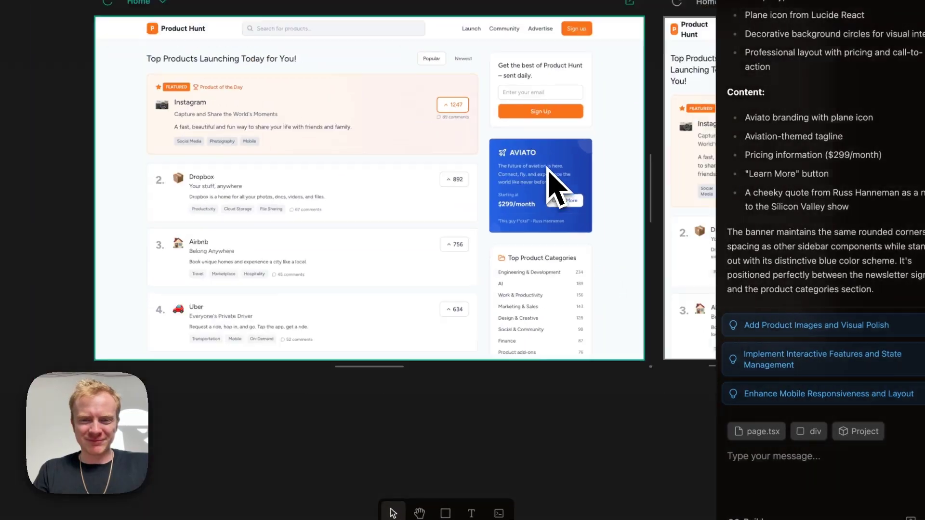
pyautogui.scroll(-2, 462, 382)
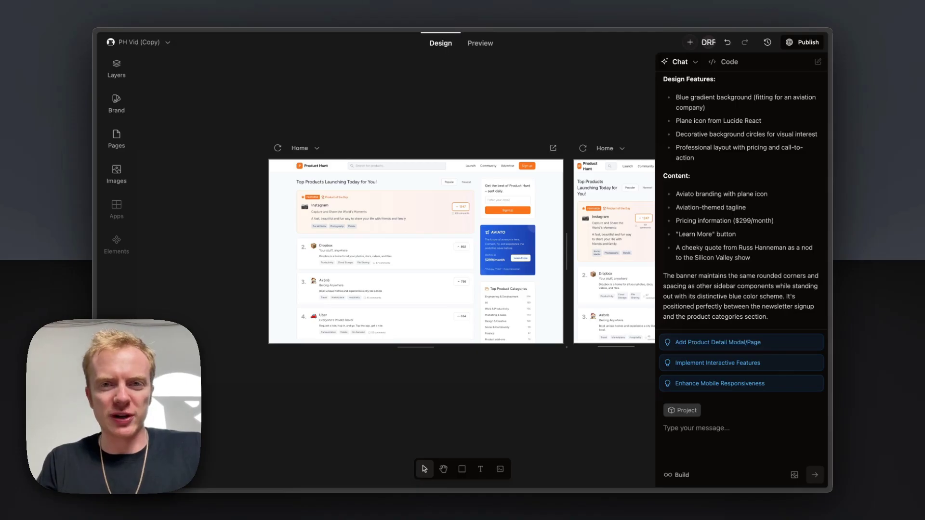
pyautogui.click(301, 148)
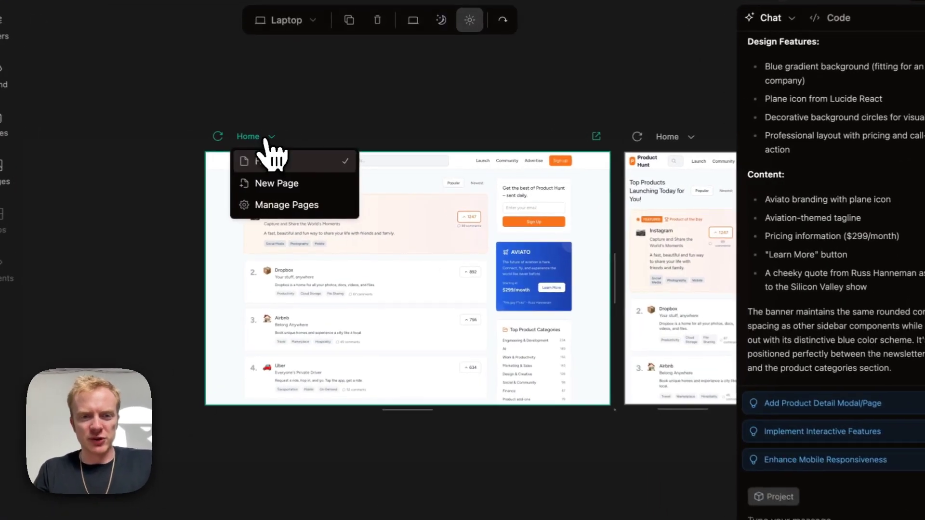
pyautogui.click(315, 181)
pyautogui.write('notes')
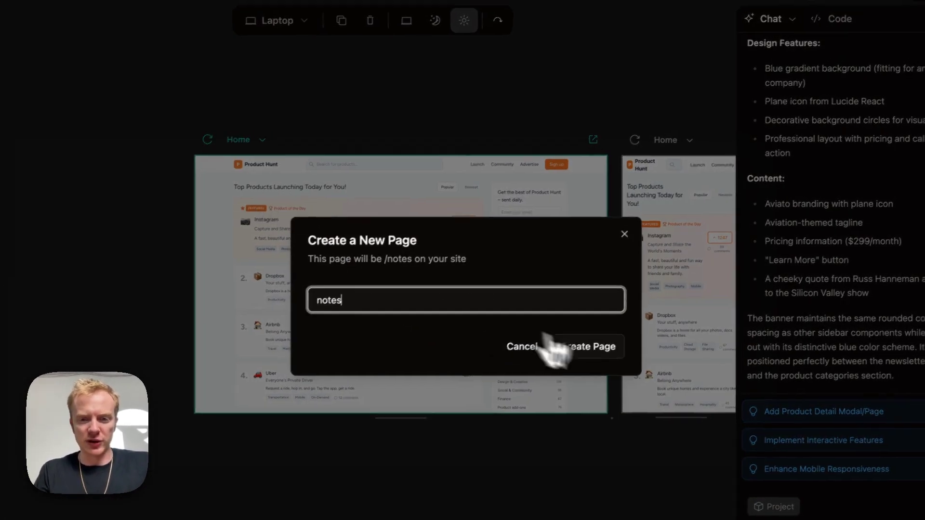
pyautogui.click(603, 345)
# - Duplicate the laptop Home frame and position the copy to the left of the original
pyautogui.scroll(-3, 456, 143)
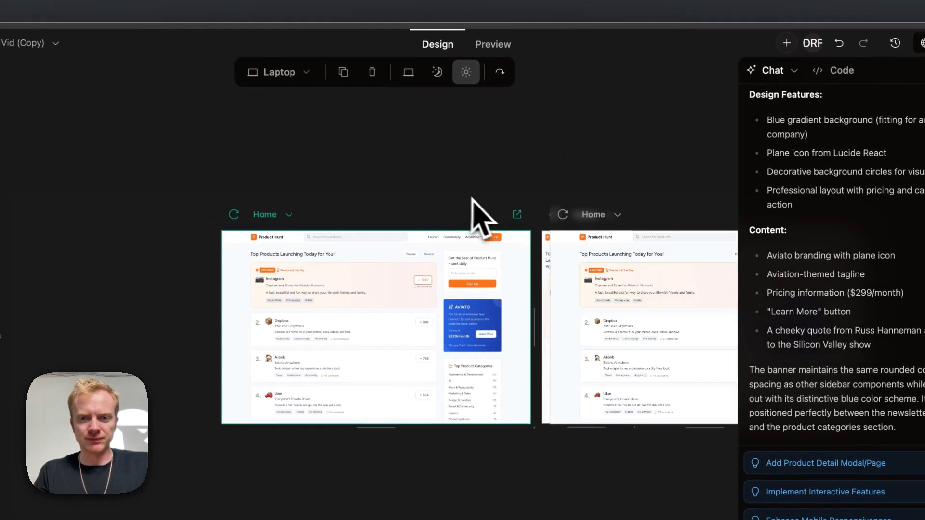
pyautogui.hscroll(1, 473, 198)
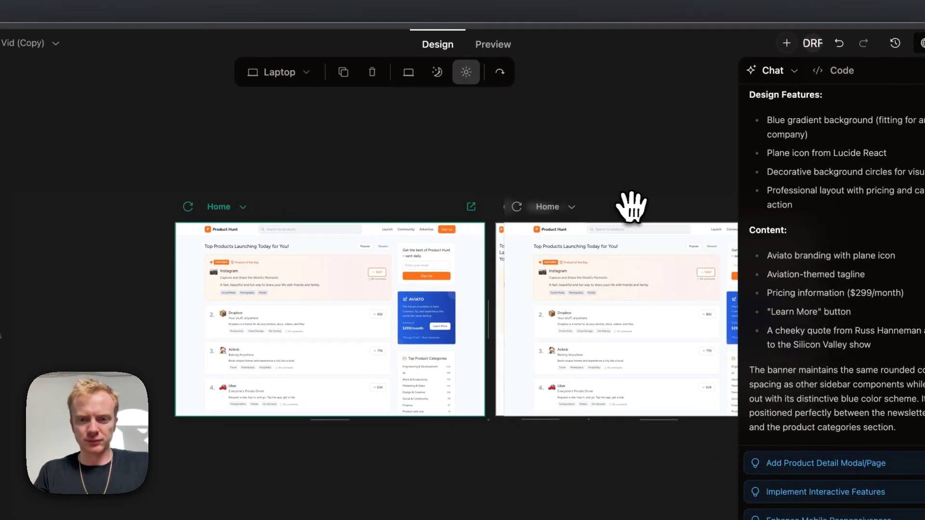
pyautogui.moveTo(630, 207); pyautogui.dragTo(159, 194)
pyautogui.hscroll(-2, 159, 195)
pyautogui.scroll(3, 163, 193)
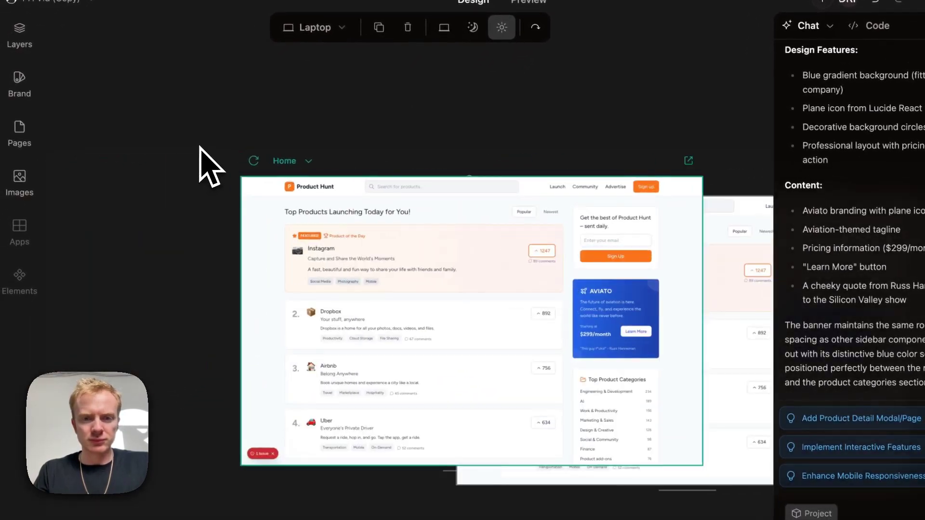
pyautogui.scroll(1, 200, 147)
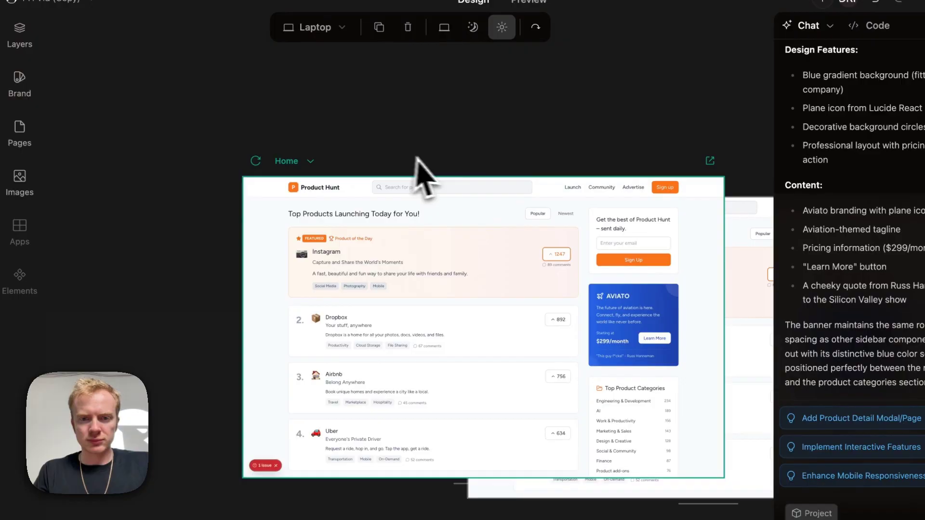
pyautogui.moveTo(423, 158); pyautogui.dragTo(353, 171)
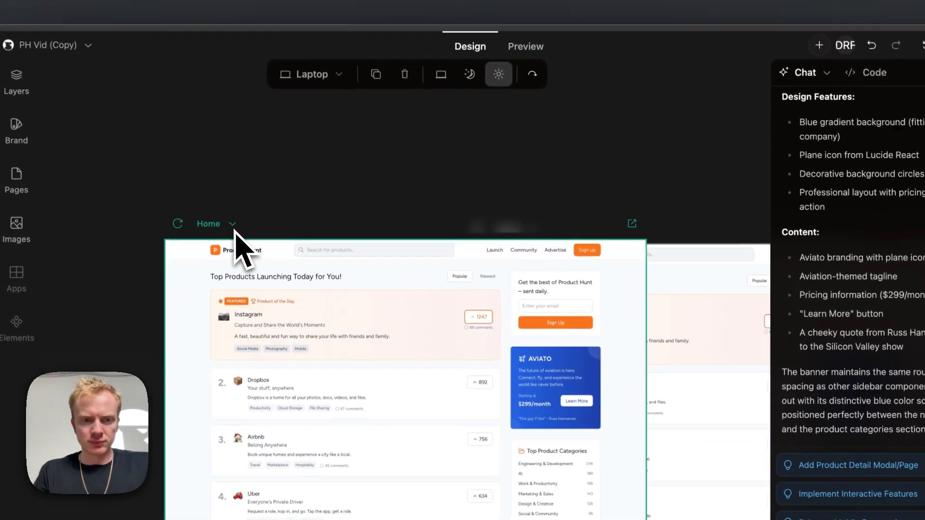
# - Switch the leftmost Home frame to the notes page and narrow it to a tall portrait shape
pyautogui.click(214, 183)
pyautogui.click(225, 228)
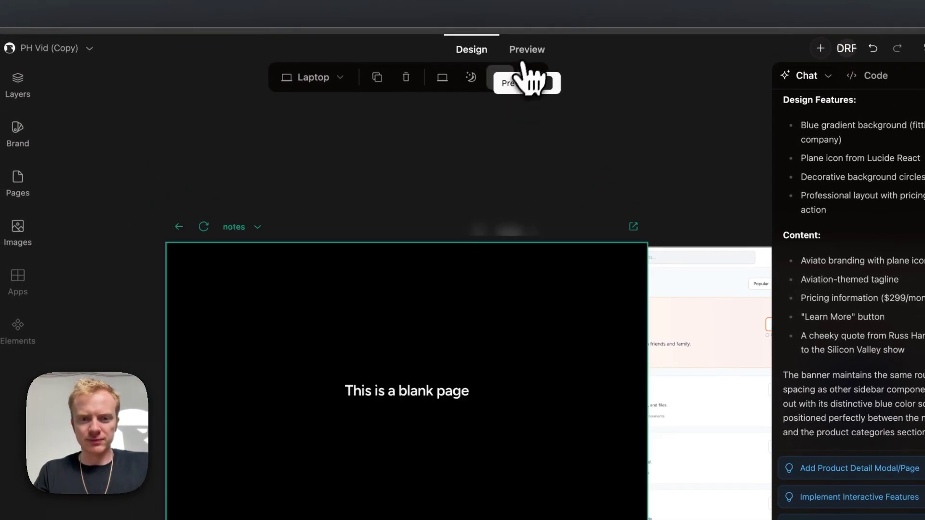
pyautogui.moveTo(653, 396); pyautogui.dragTo(355, 424)
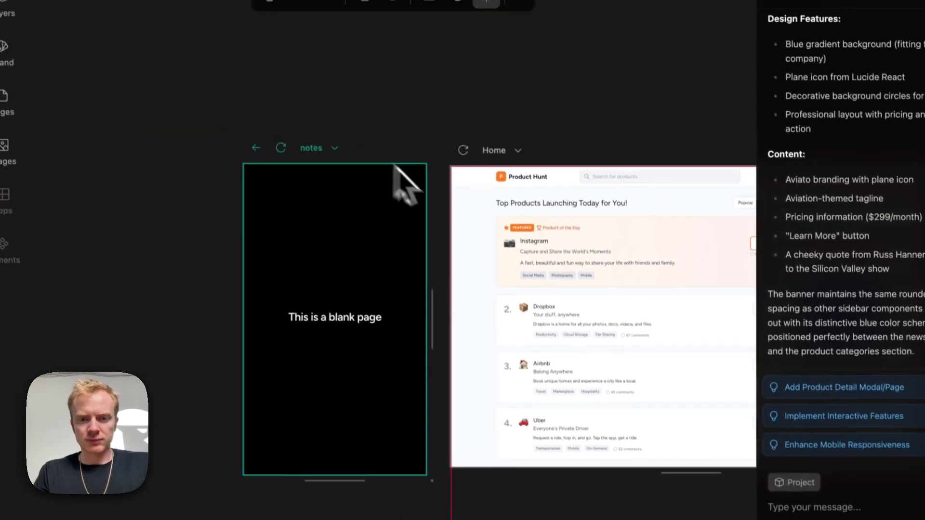
# - Replace the "This is a blank page" text on the notes page with "Here are my todos"
pyautogui.scroll(2, 319, 342)
pyautogui.click(248, 272)
pyautogui.doubleClick(235, 277)
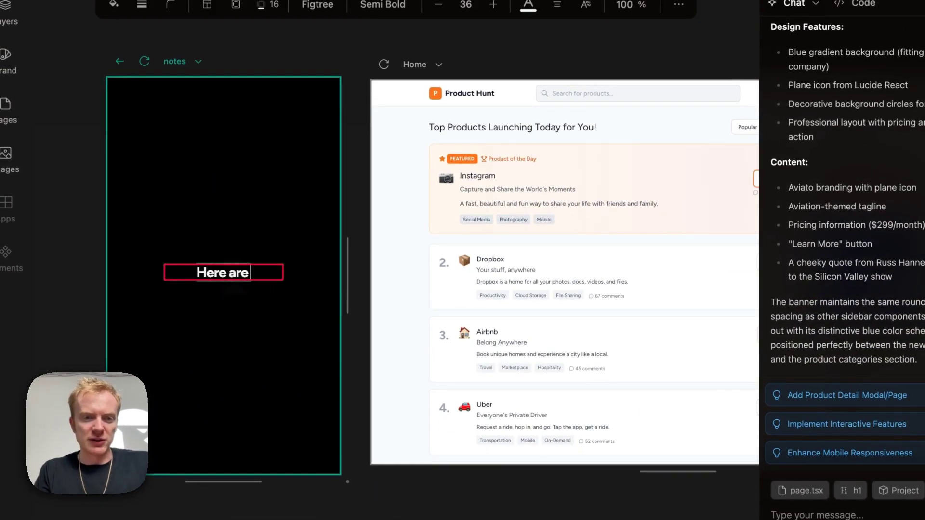
pyautogui.click(260, 330)
# - In a new chat about the selected todo text block, ask for a plaintext todo list for improving the Product Hunt mockup and making it ready to share
pyautogui.click(246, 284)
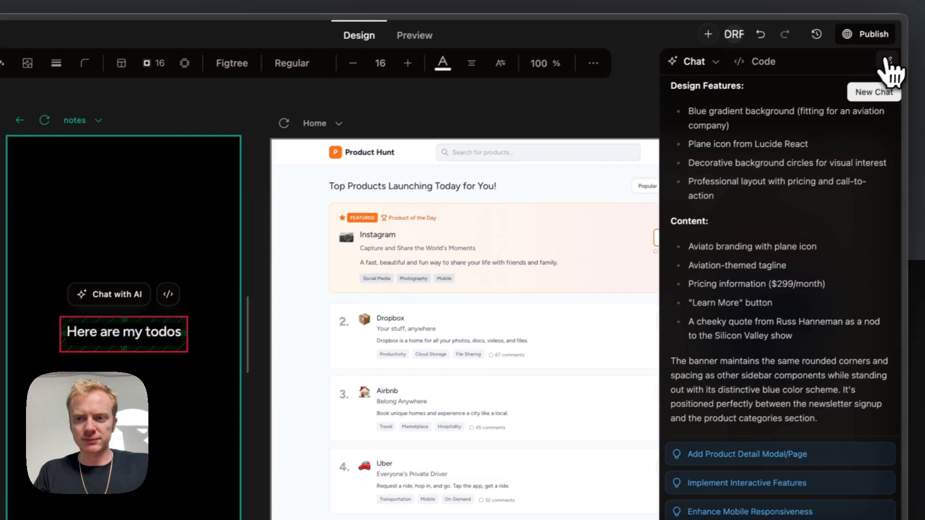
pyautogui.click(893, 66)
pyautogui.write('Write me a plaintext todo list here for what I need to do to improve my Product Hunt mockup and make it ready to share with my team. Keep it simple')
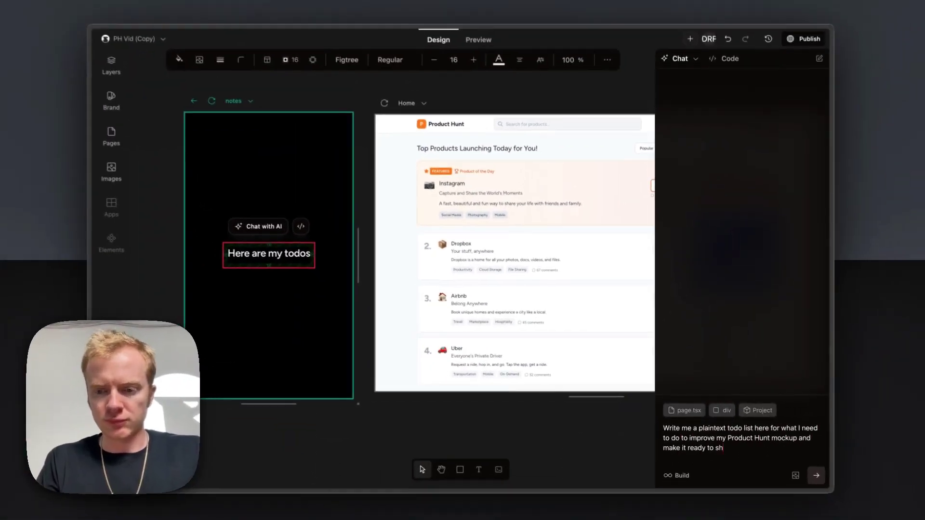
pyautogui.press('Return')
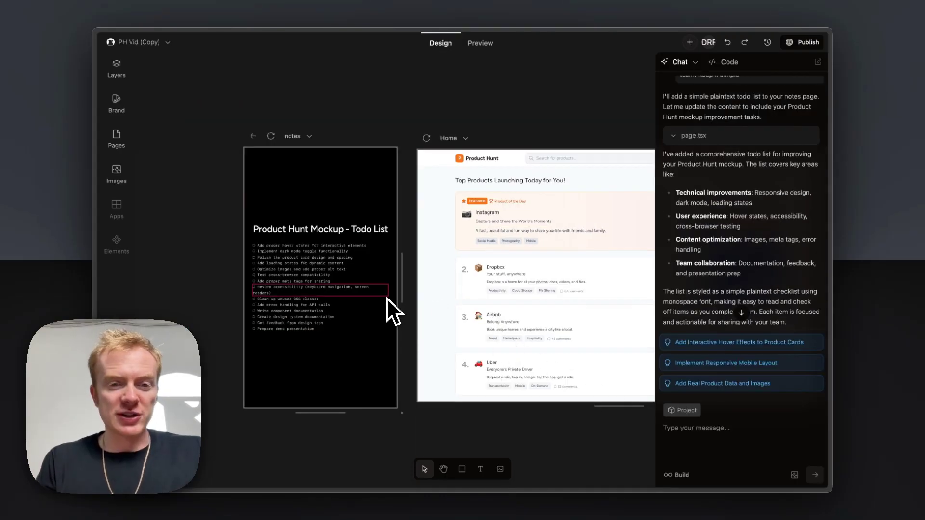
# - Duplicate the "Prepare demo presentation" todo and change the copy's text to "Make the navbar mobile optimized"
pyautogui.scroll(5, 250, 305)
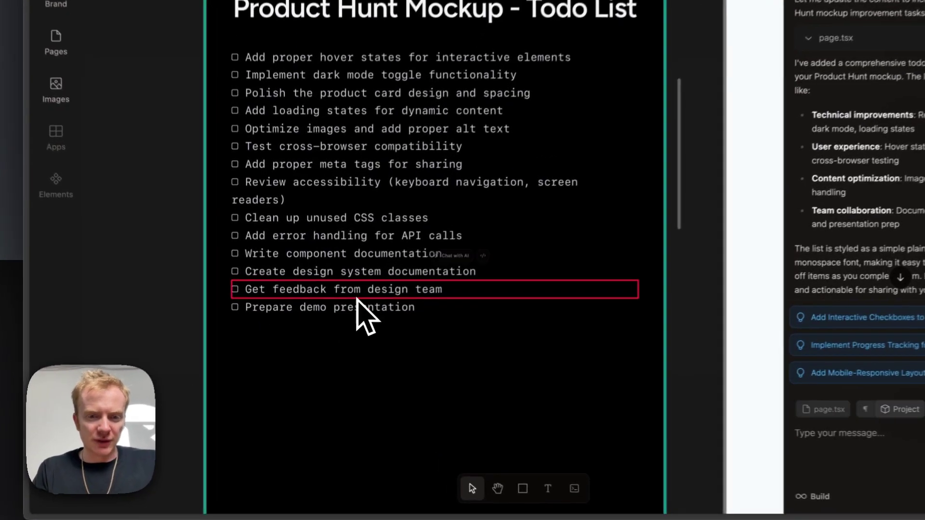
pyautogui.click(343, 344)
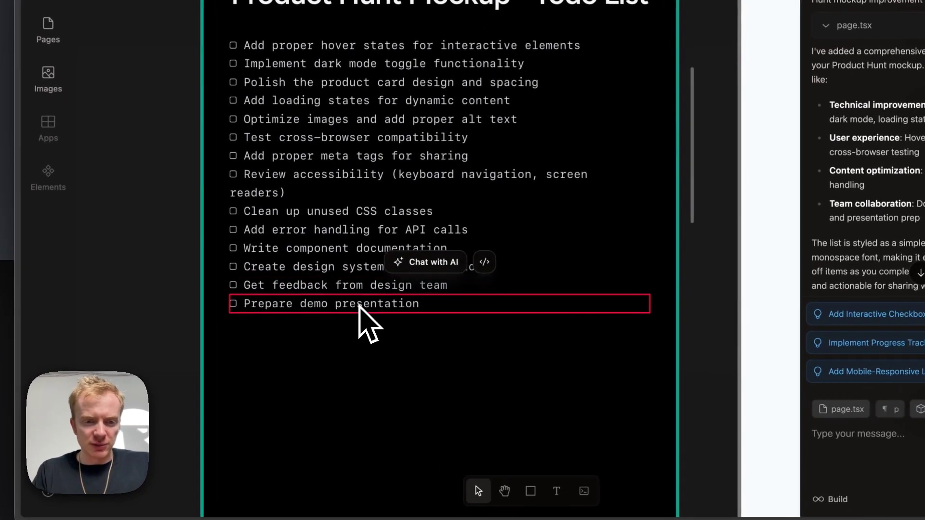
pyautogui.press('super+d')
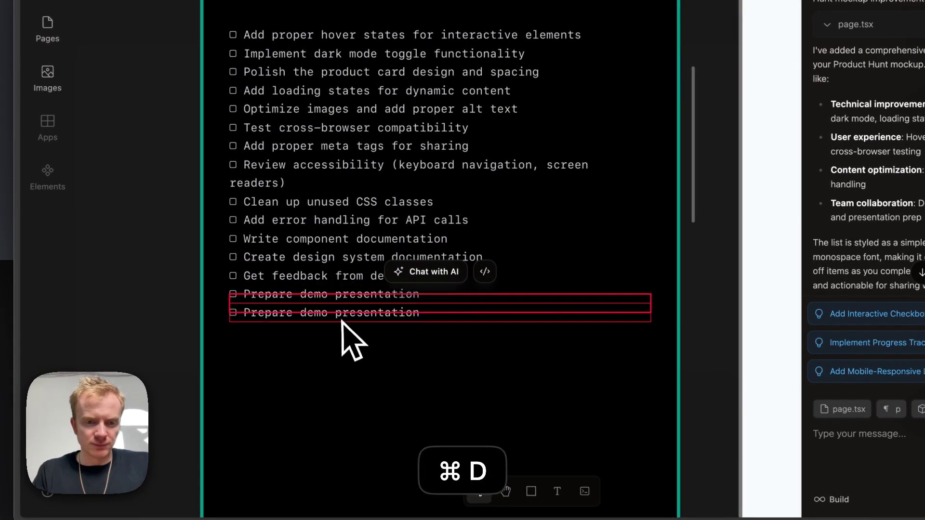
pyautogui.doubleClick(394, 313)
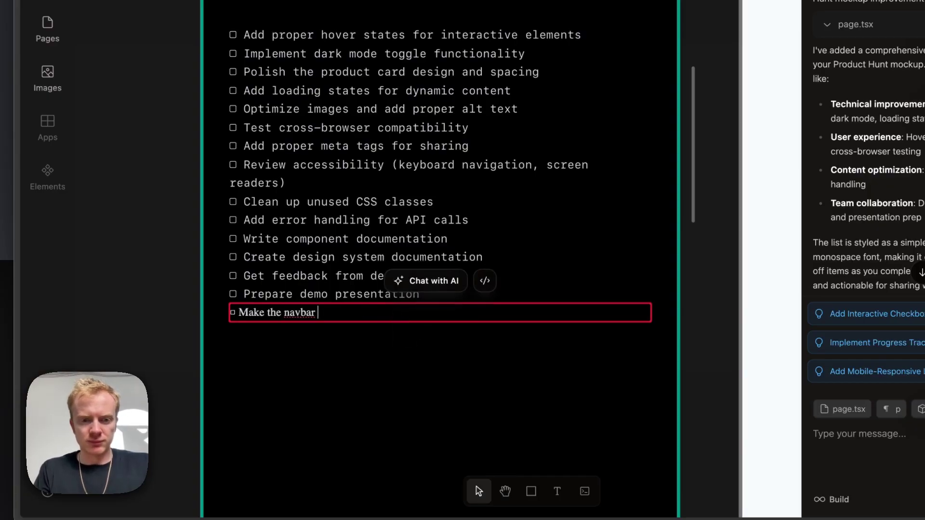
pyautogui.click(169, 280)
# - Resize the narrow mobile Home frame and check how its navbar fits
pyautogui.scroll(-5, 186, 308)
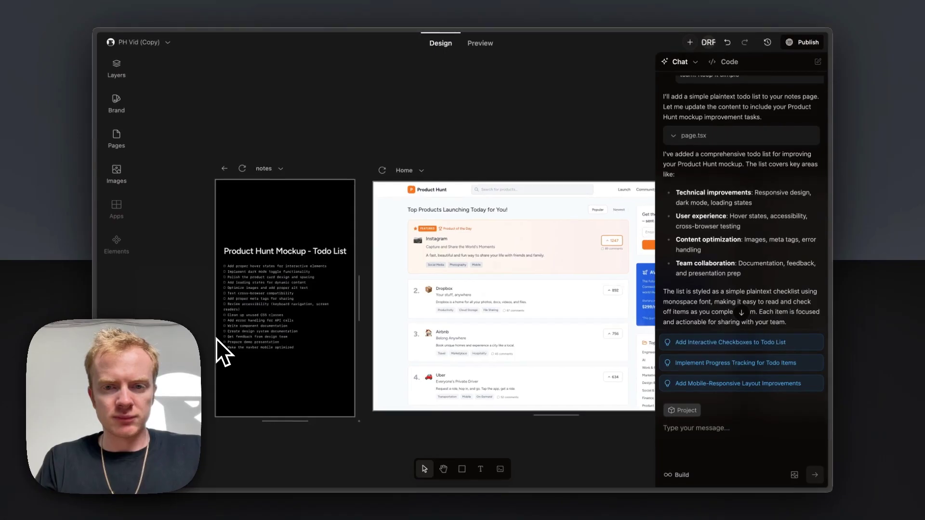
pyautogui.hscroll(10, 216, 339)
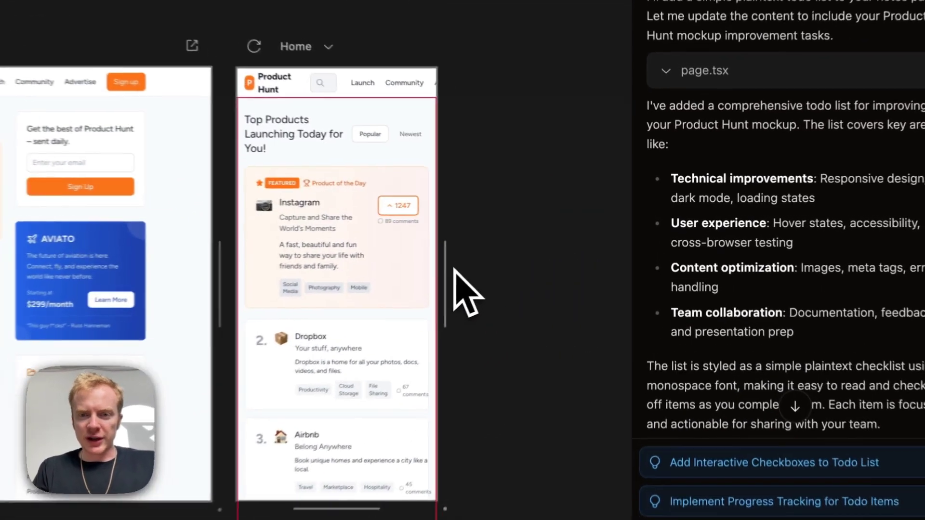
pyautogui.moveTo(563, 243); pyautogui.dragTo(621, 248)
pyautogui.moveTo(559, 284); pyautogui.dragTo(452, 290)
pyautogui.hscroll(-10, 453, 290)
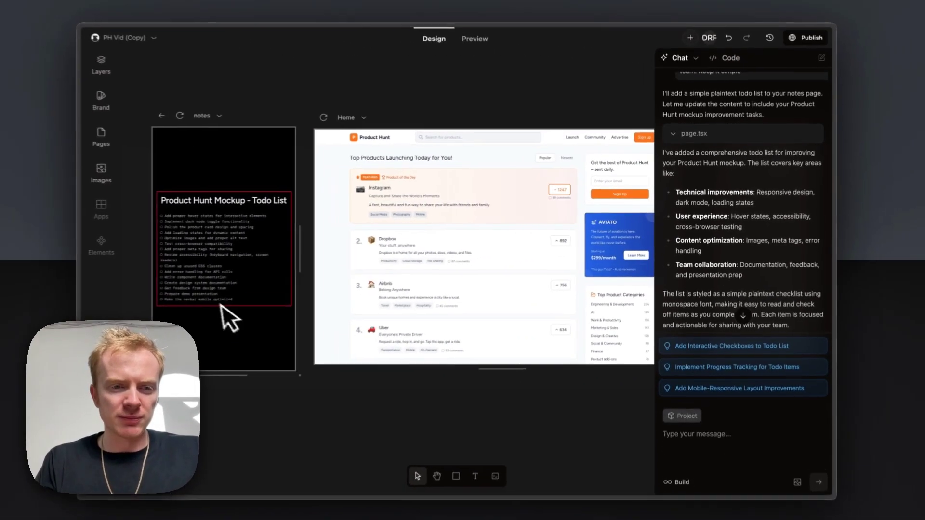
# - Select the "Make the navbar mobile optimized" todo and ask the AI "can you build this in my prototype for me?"
pyautogui.click(221, 299)
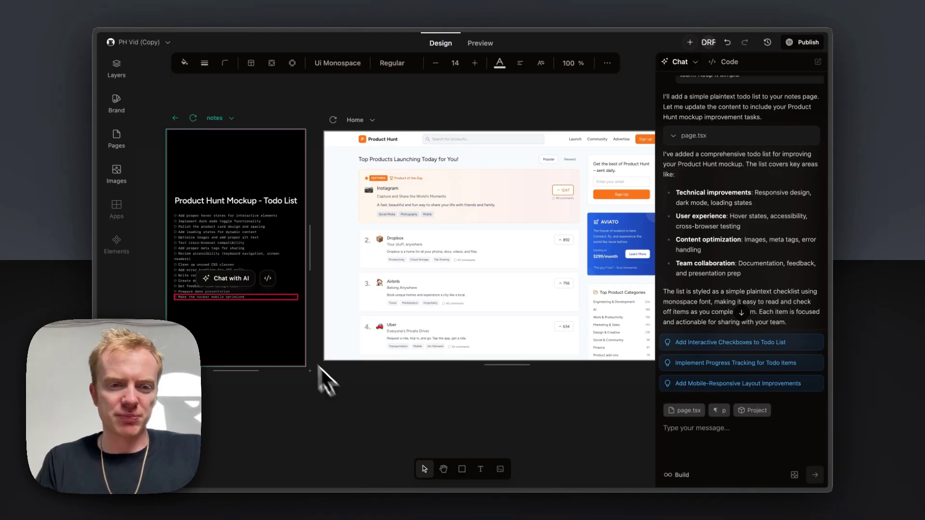
pyautogui.click(227, 279)
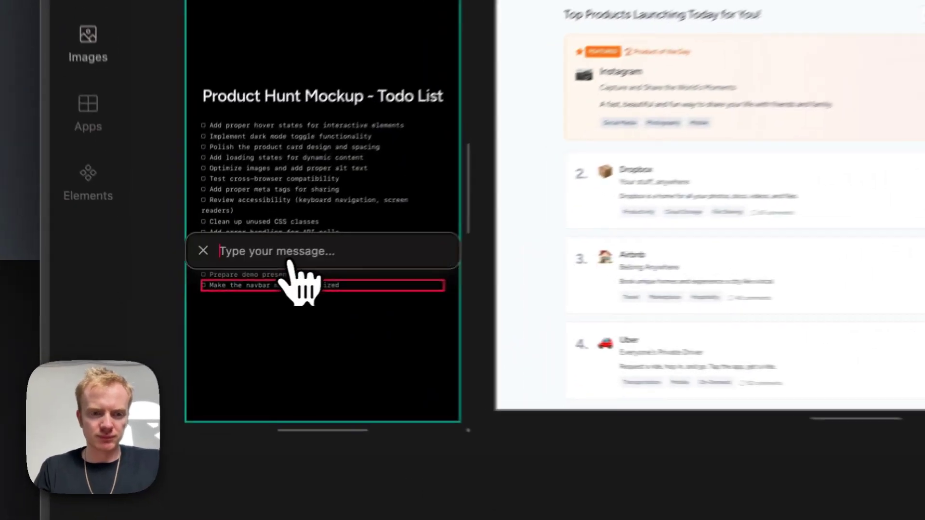
pyautogui.write('can you b')
pyautogui.write('iu')
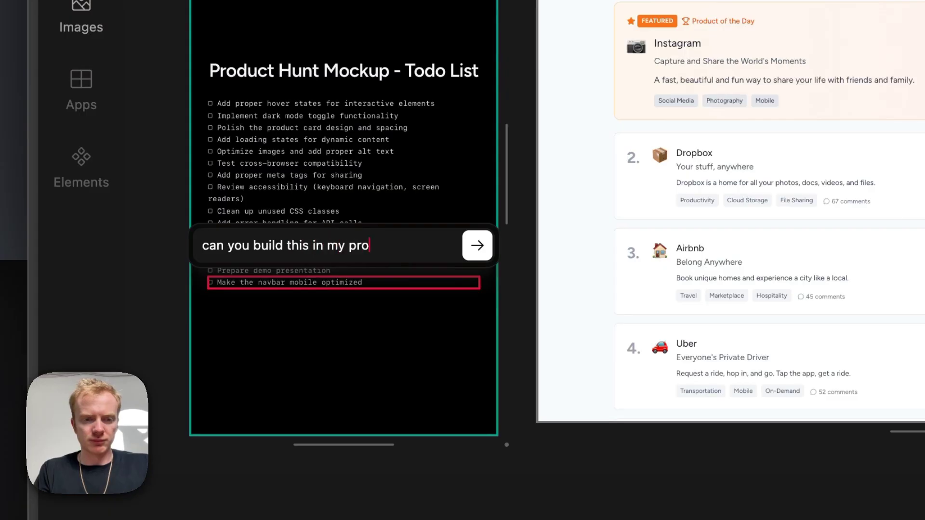
pyautogui.write('ld this in my prototype for me?')
pyautogui.press('Return')
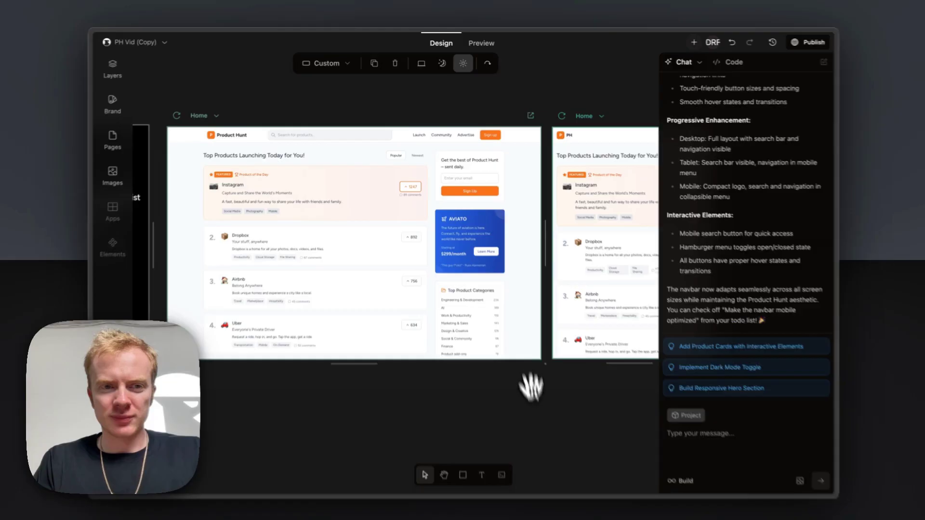
# - Apply a narrow device size preset to the wide Home frame beside the notes page
pyautogui.click(477, 112)
pyautogui.hscroll(1, 433, 98)
pyautogui.click(289, 73)
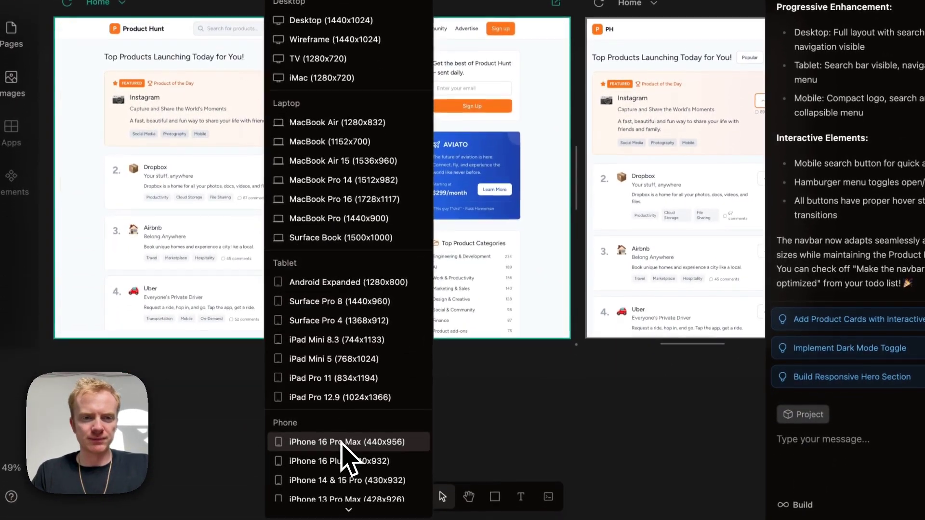
pyautogui.click(341, 442)
pyautogui.hscroll(-5, 448, 212)
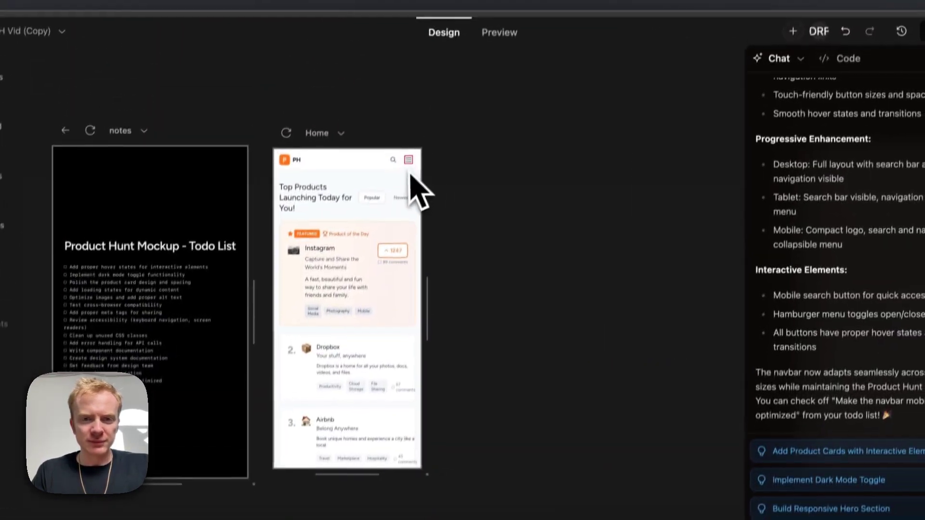
# - Test the hamburger menu of the narrow Home page in preview mode and return to design mode
pyautogui.click(496, 33)
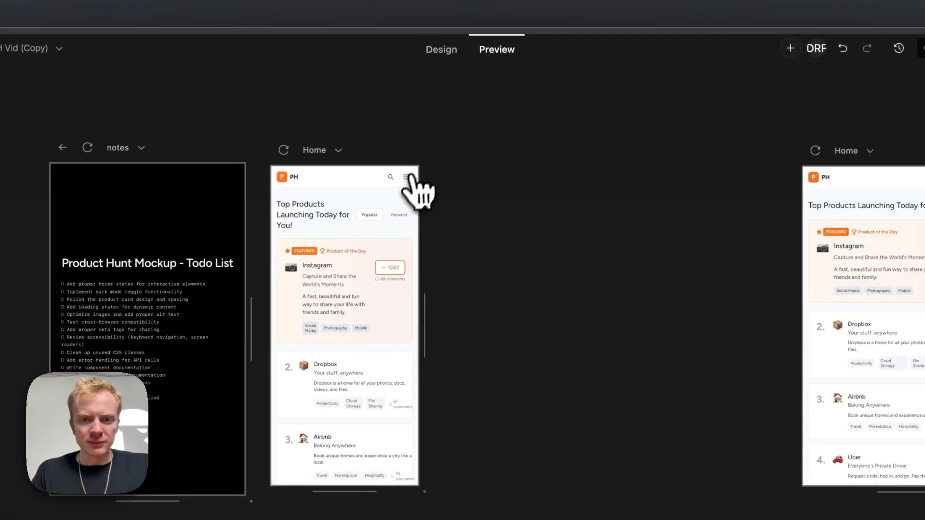
pyautogui.click(408, 161)
pyautogui.click(409, 161)
pyautogui.click(406, 177)
pyautogui.click(406, 178)
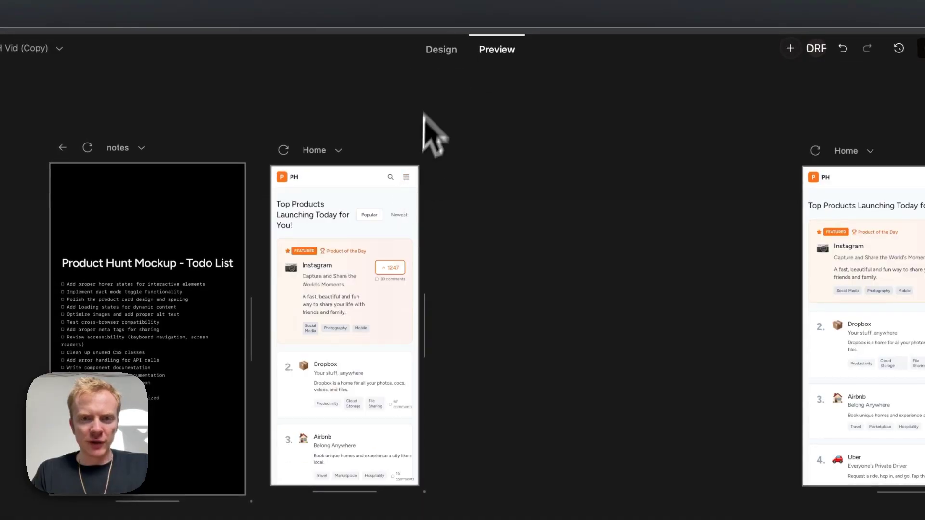
pyautogui.click(440, 57)
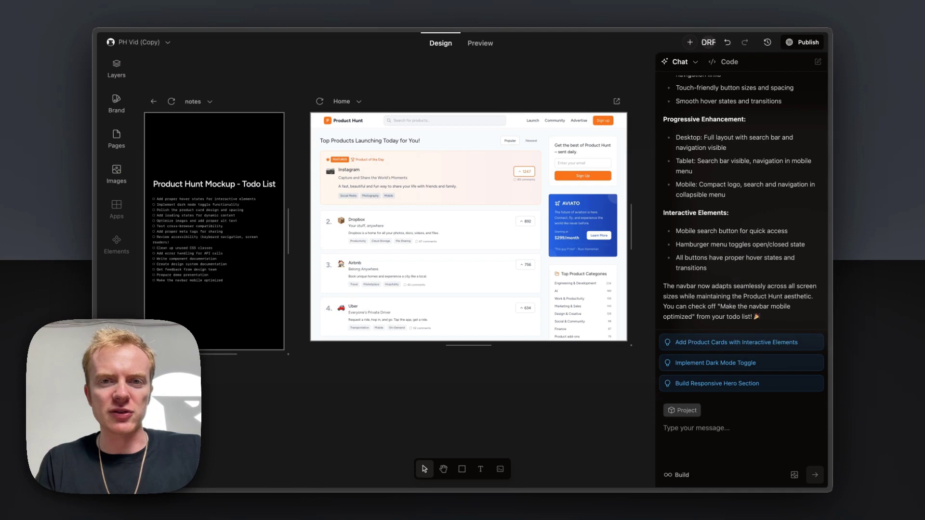
# - Open the terminal's CLI and start Claude Code
pyautogui.scroll(1, 483, 314)
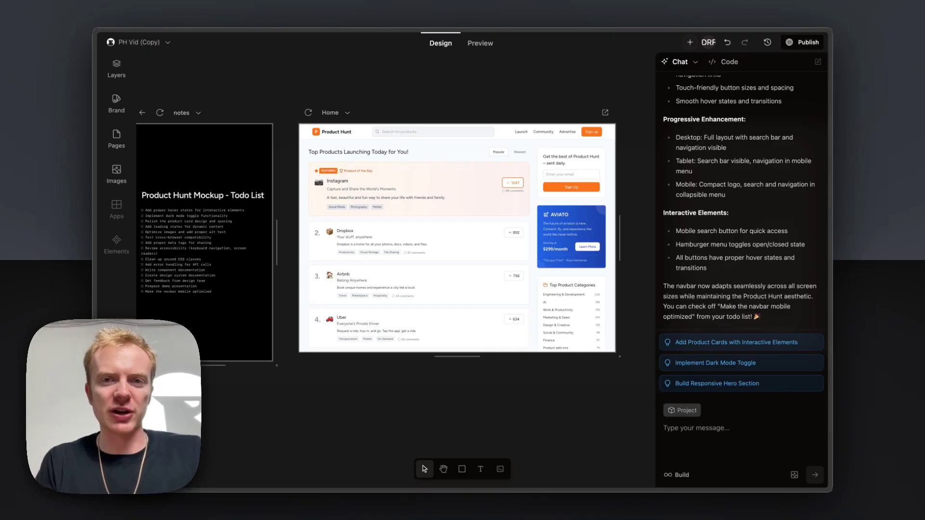
pyautogui.click(501, 469)
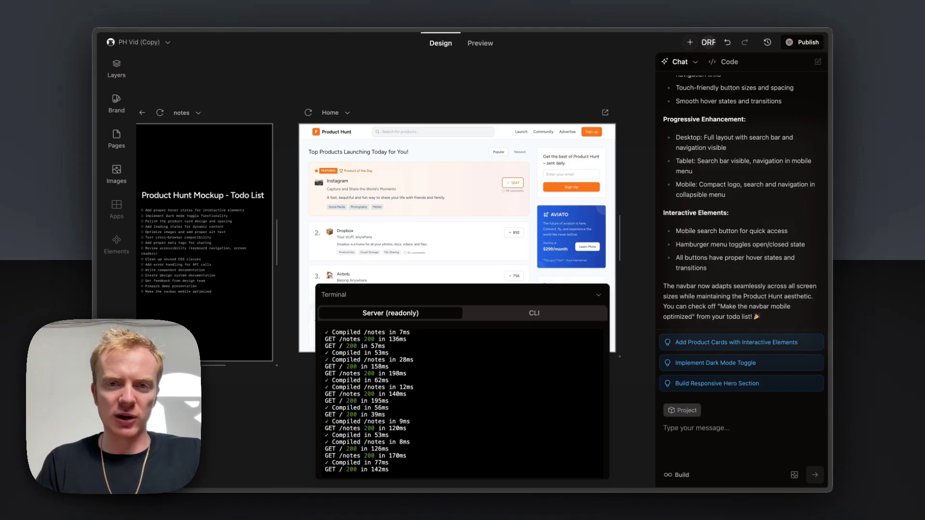
pyautogui.click(534, 312)
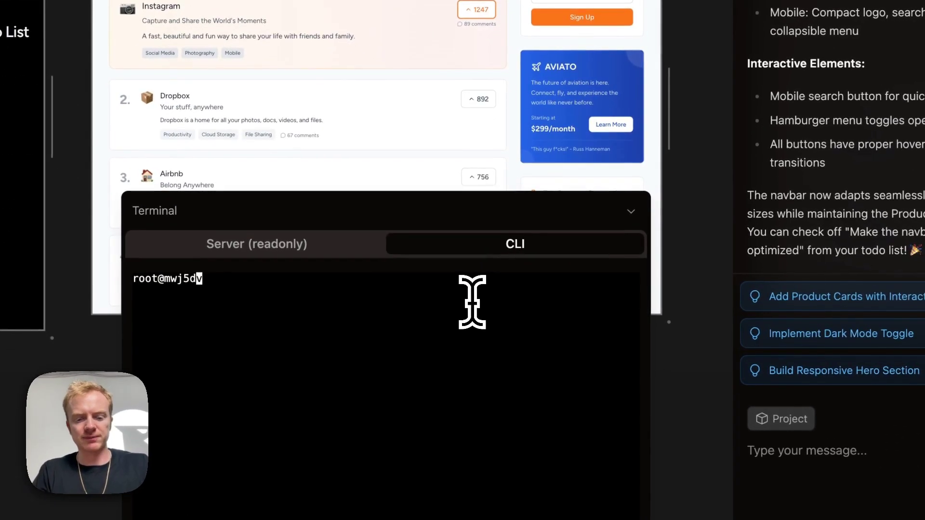
pyautogui.hotkey('ctrl', 'c')
pyautogui.write('cl')
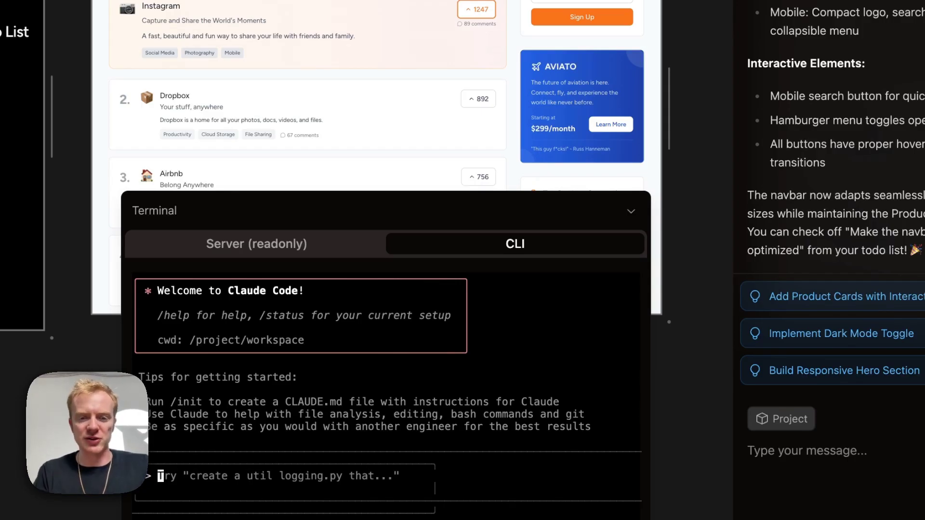
# - Ask Claude Code for a button beside the popular / newest filter that submits a new product through a modal and appends it to the product list
pyautogui.write('Make a button next to the popular / newest filter tha ')
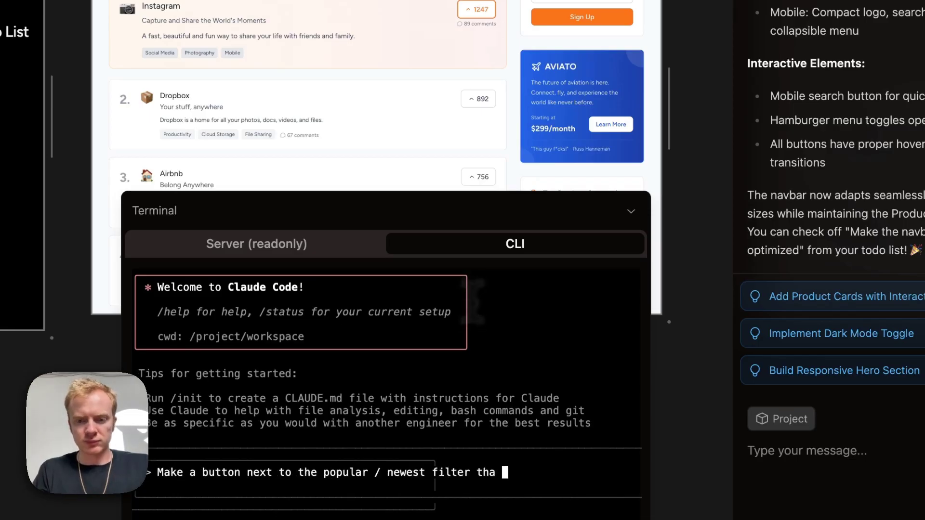
pyautogui.write('t allows me to submit a new product, fill out a modal, and then append that product to the list of products')
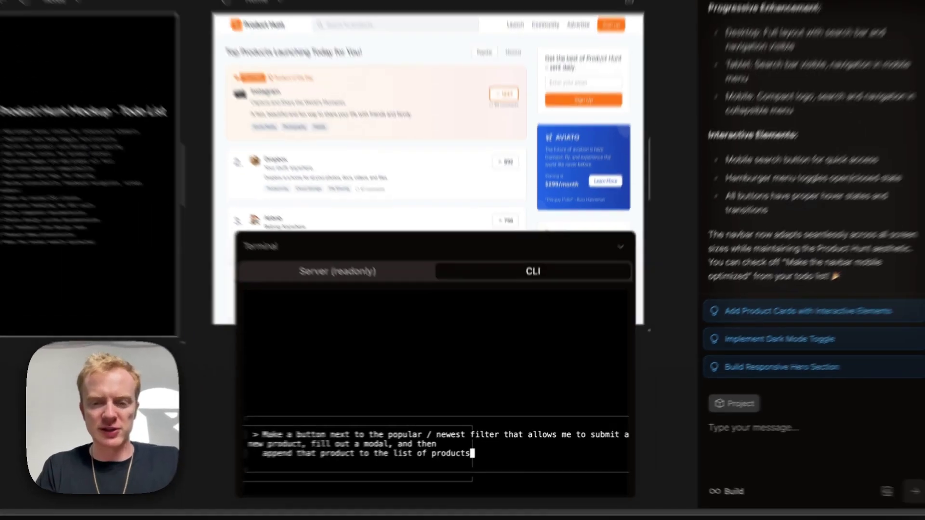
pyautogui.press('Return')
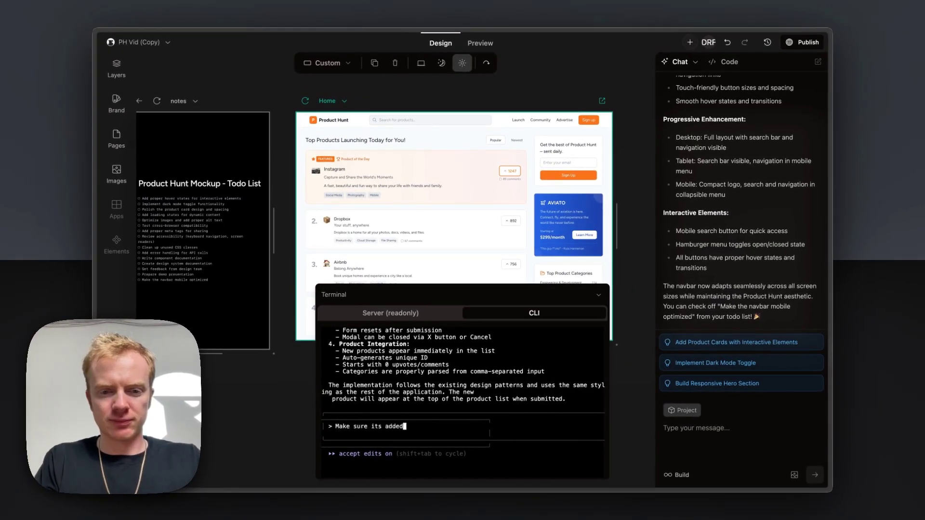
# - Send Claude Code a follow-up asking to make sure the feature is added, and switch to preview mode
pyautogui.press('Return')
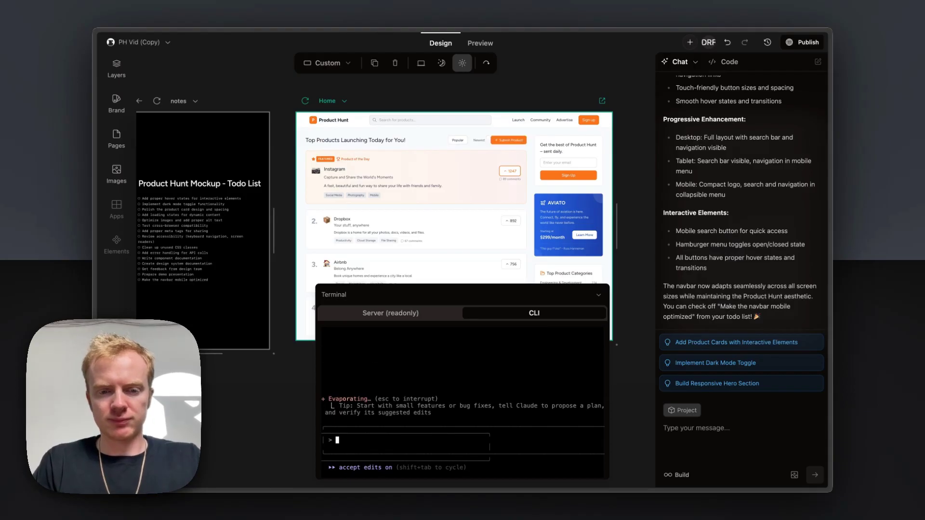
pyautogui.click(480, 42)
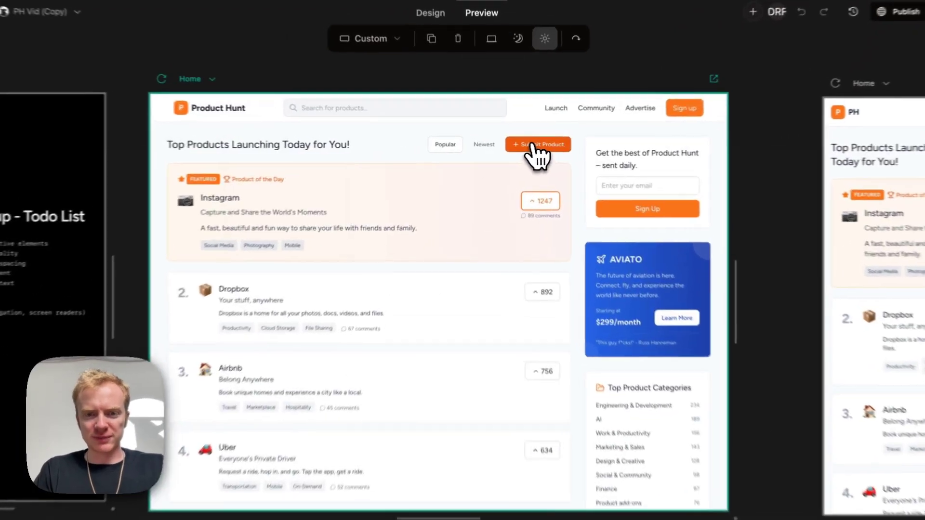
# - Start a new product submission named "Onlook" with tagline "The Cursor for Designers" and description "A great new AI design tool"
pyautogui.click(520, 145)
pyautogui.write('Onlook')
pyautogui.press('Tab')
pyautogui.write('The Cursor for D')
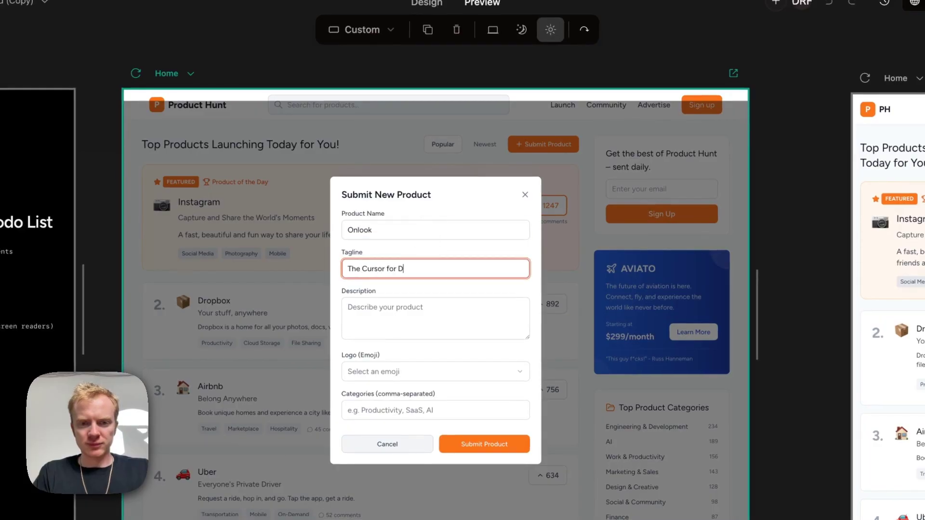
pyautogui.write('esigners')
pyautogui.press('Tab')
pyautogui.write('A great new AI design tool')
# - Choose the laptop emoji as logo, enter "Productivity" as the category and submit the new product
pyautogui.click(436, 372)
pyautogui.click(452, 445)
pyautogui.click(381, 410)
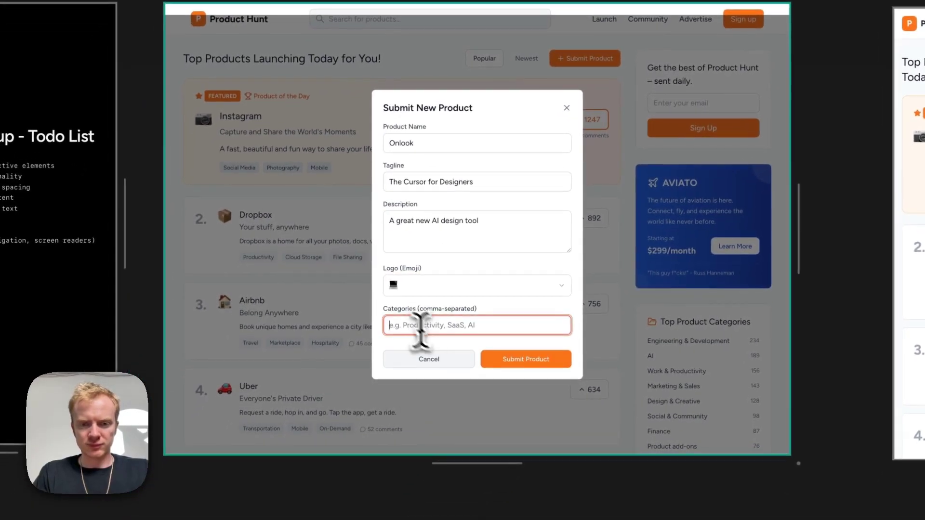
pyautogui.write('Productivity')
pyautogui.click(482, 443)
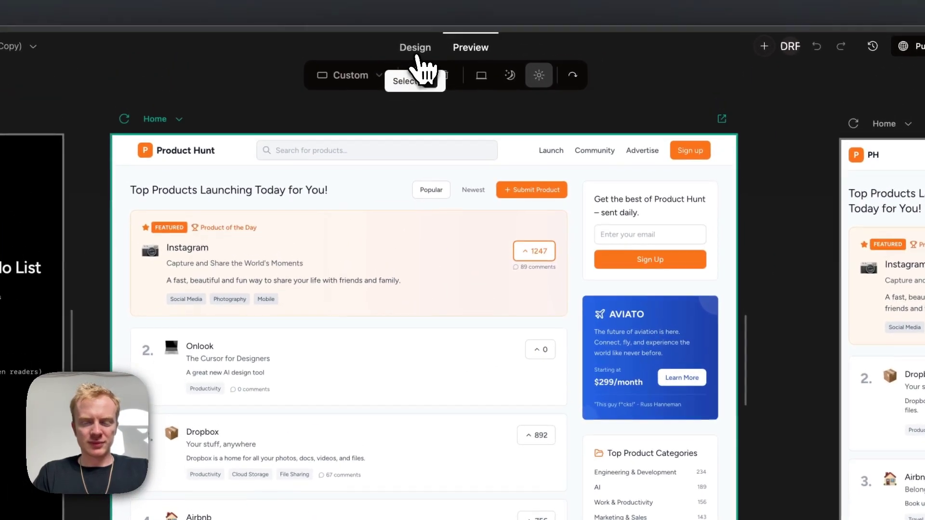
# - Return to design mode, select the Onlook product's upvote button and ask the AI chat to "Make this upvote button work"
pyautogui.click(408, 8)
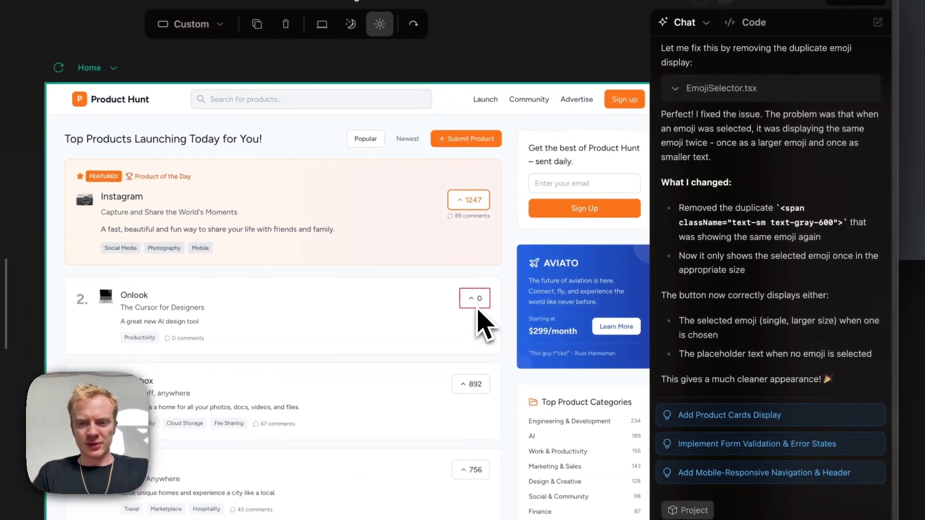
pyautogui.click(494, 314)
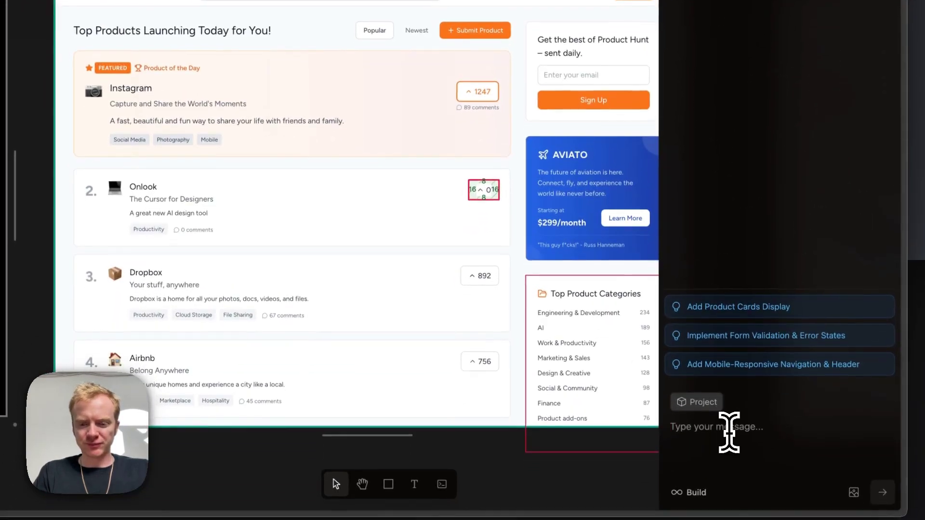
pyautogui.click(729, 438)
pyautogui.write('Make this upvote button work')
pyautogui.press('Return')
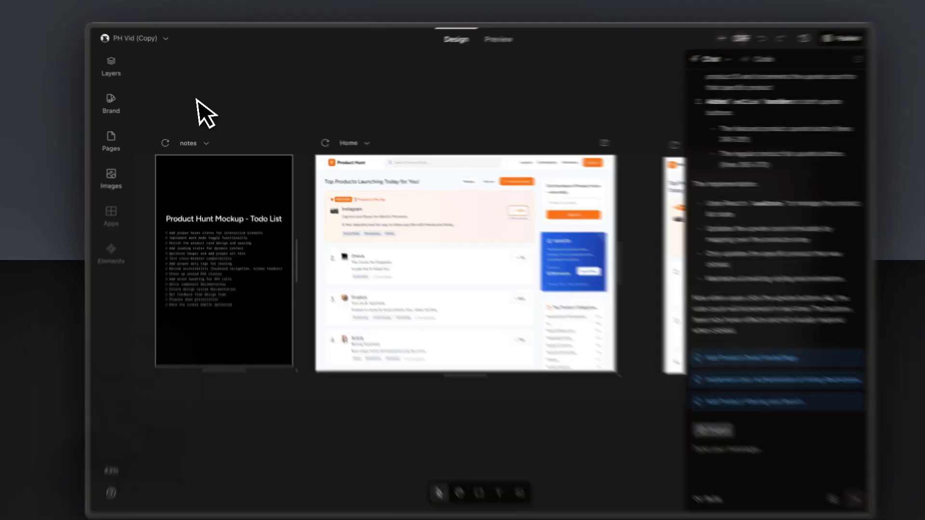
# - Look through the project's brand colors, including the default palettes, and check its pages and images
pyautogui.click(118, 105)
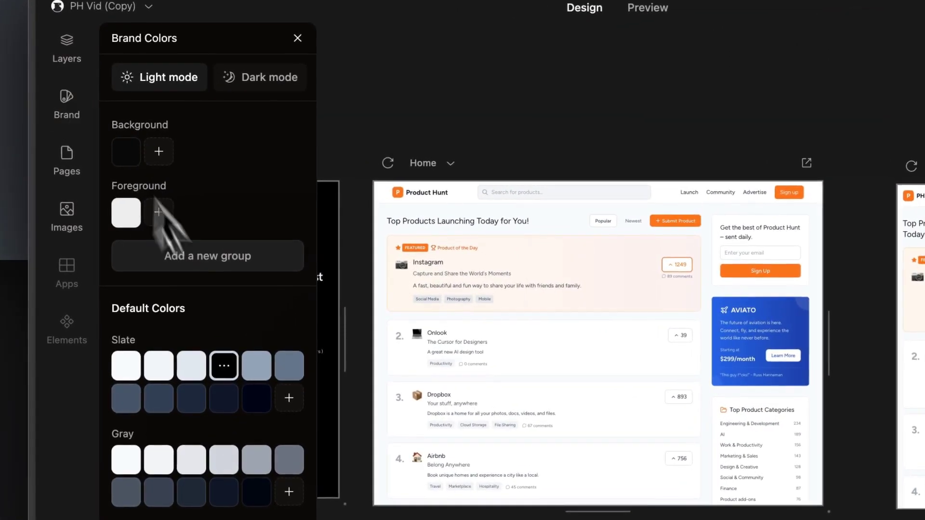
pyautogui.scroll(-5, 219, 266)
pyautogui.scroll(-10, 243, 367)
pyautogui.scroll(15, 247, 361)
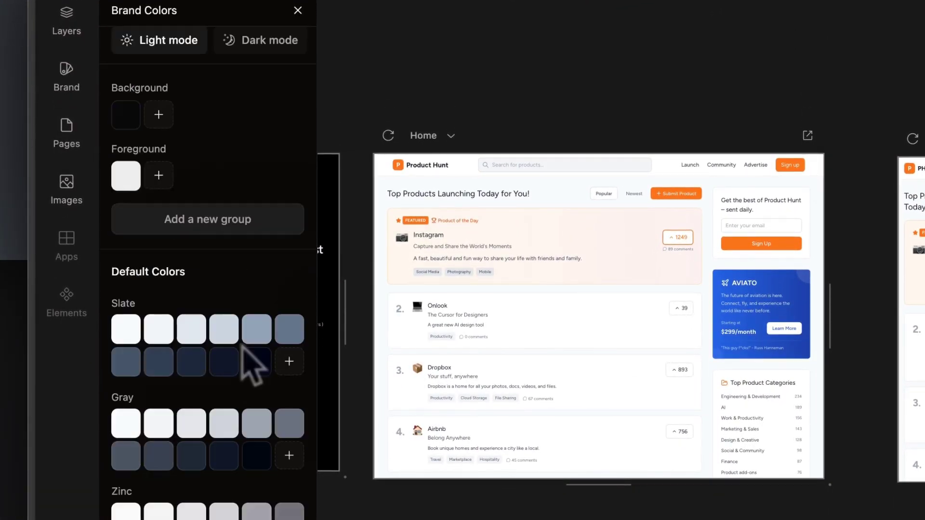
pyautogui.click(66, 134)
pyautogui.click(71, 186)
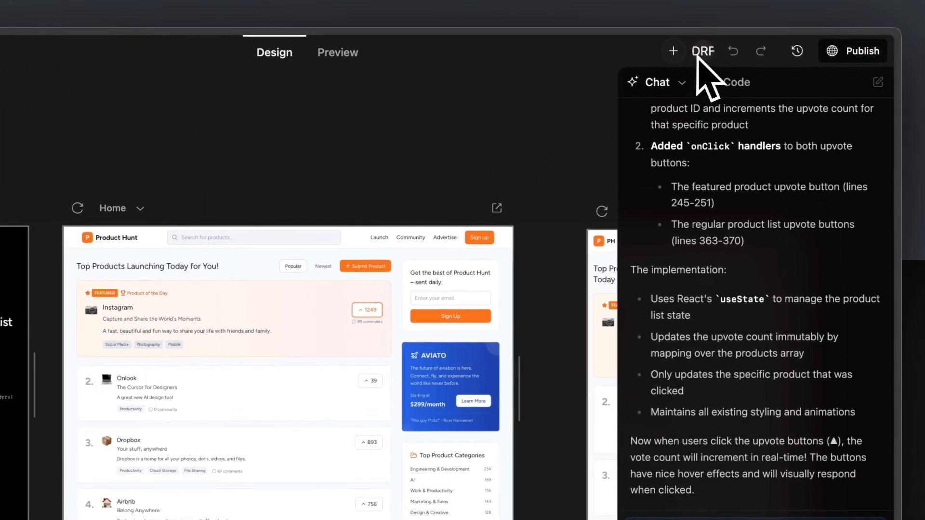
# - Check the options for inviting team members and view the project's version history
pyautogui.click(673, 57)
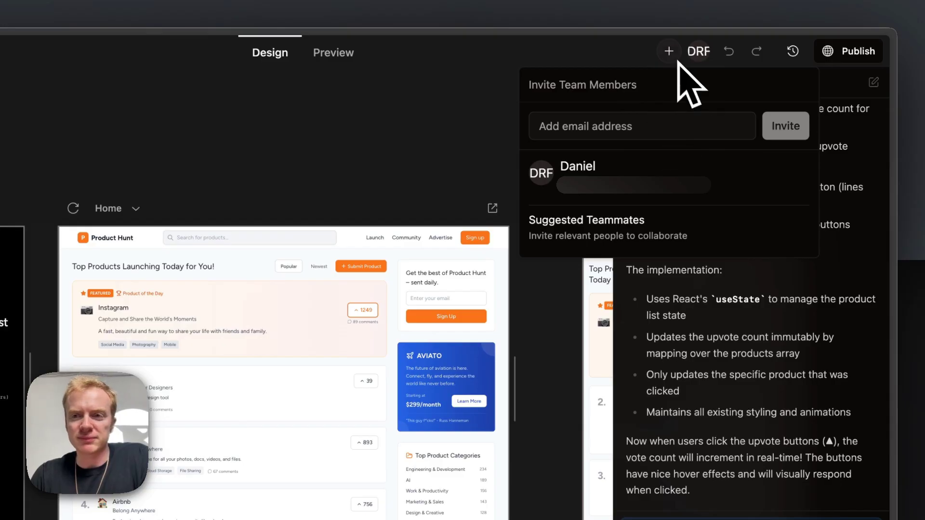
pyautogui.press('Escape')
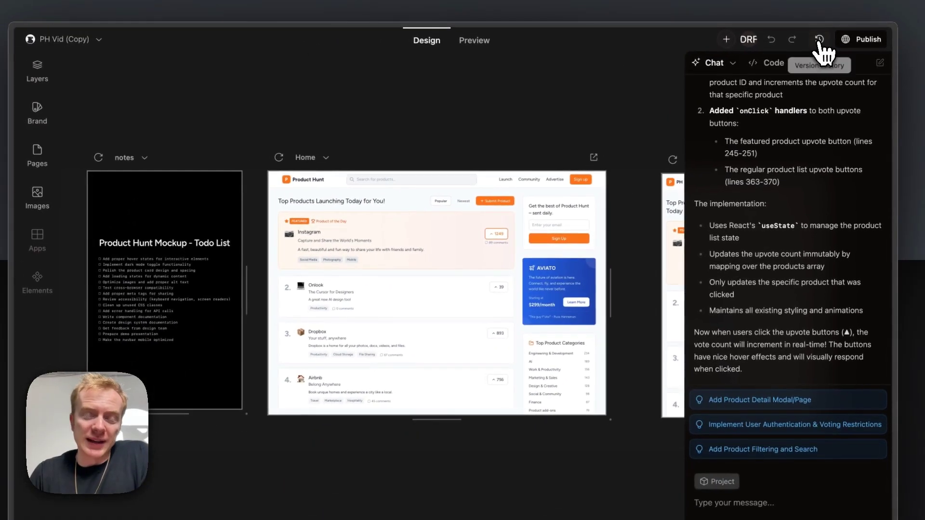
pyautogui.click(820, 40)
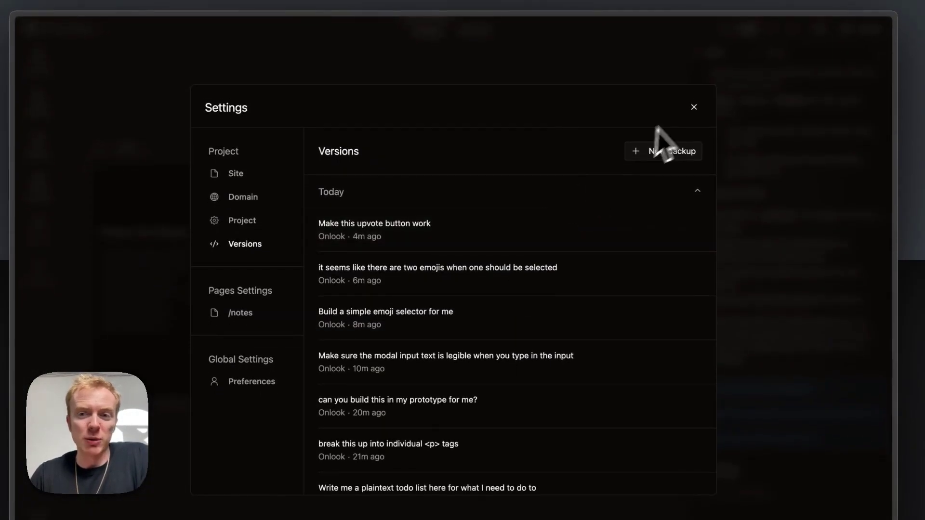
pyautogui.click(694, 107)
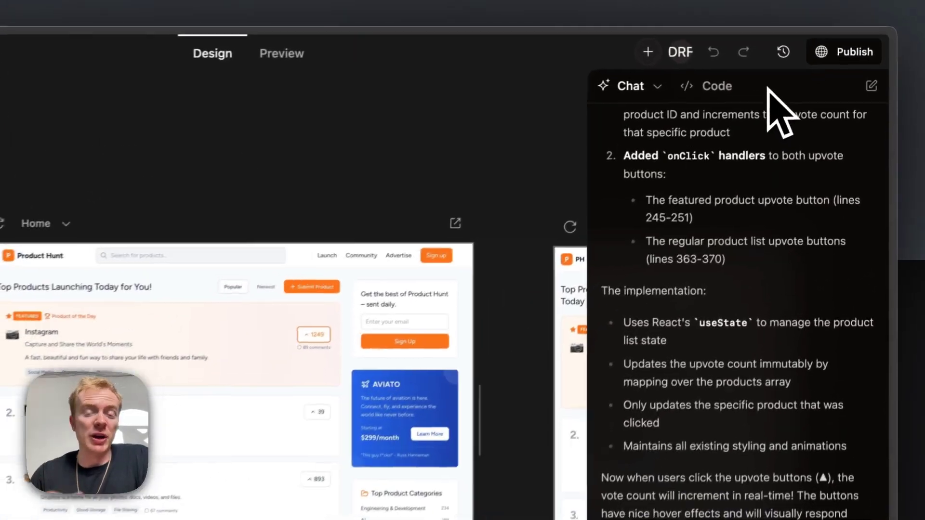
# - View the publishing and custom domain options for the site
pyautogui.click(819, 63)
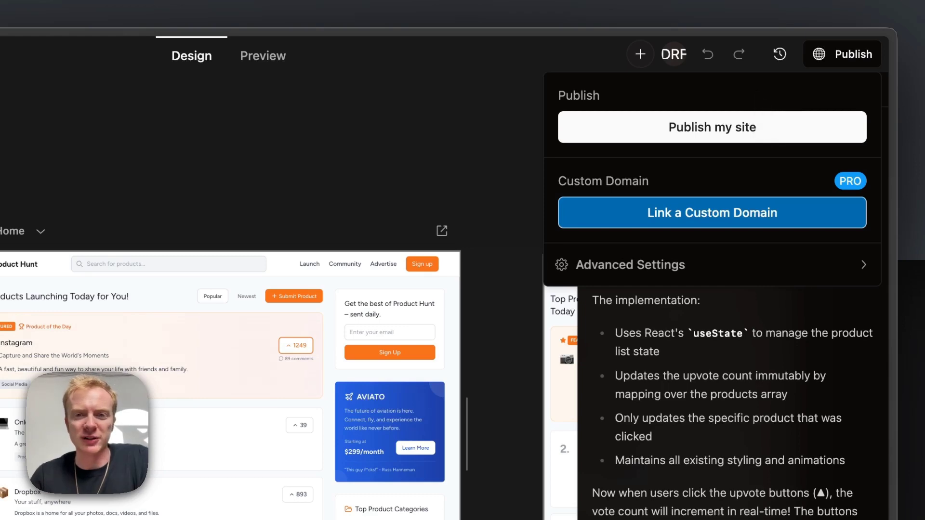
pyautogui.click(820, 61)
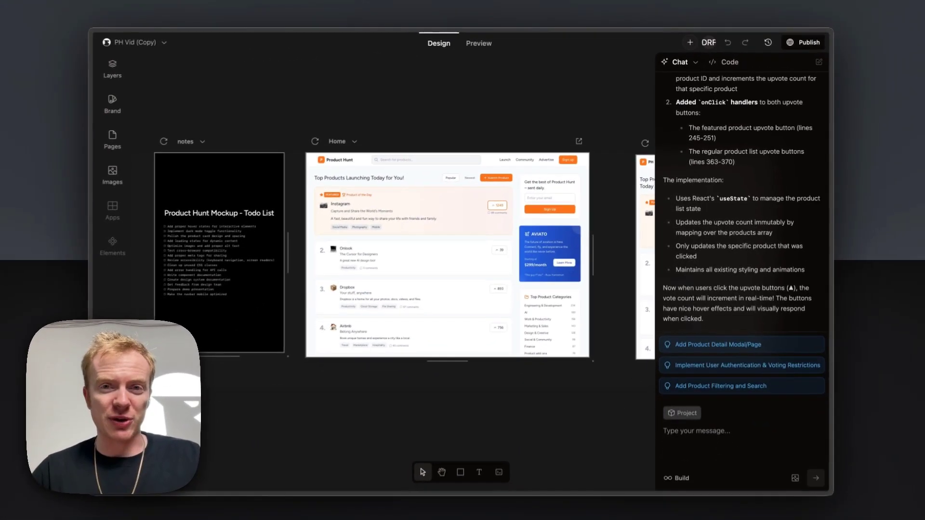